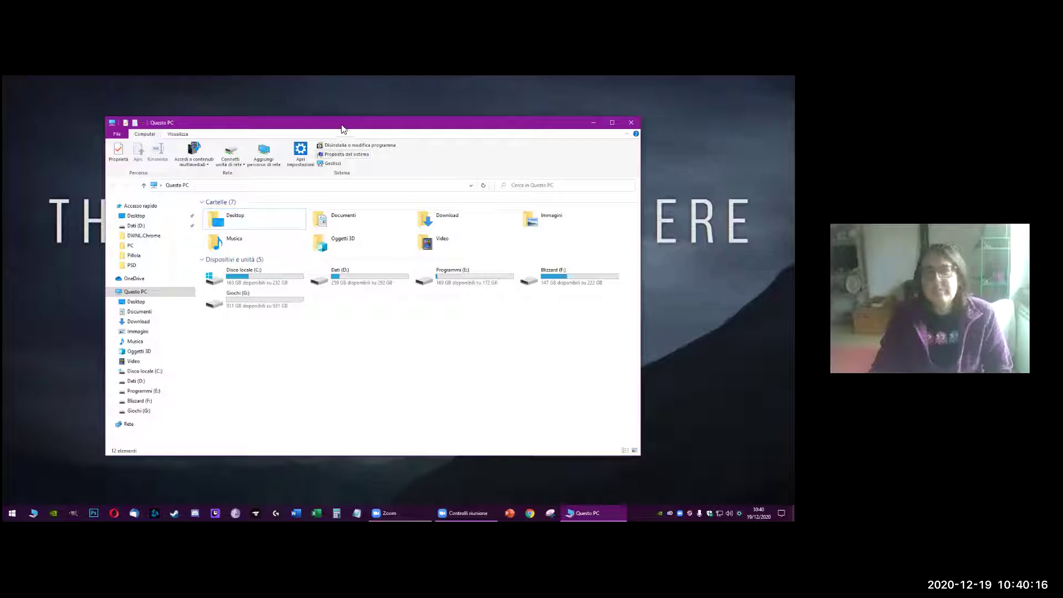
# Reposition the Questo PC window on the desktop, moving it closer to the upper-left corner.
pyautogui.moveTo(342, 129); pyautogui.dragTo(348, 128)
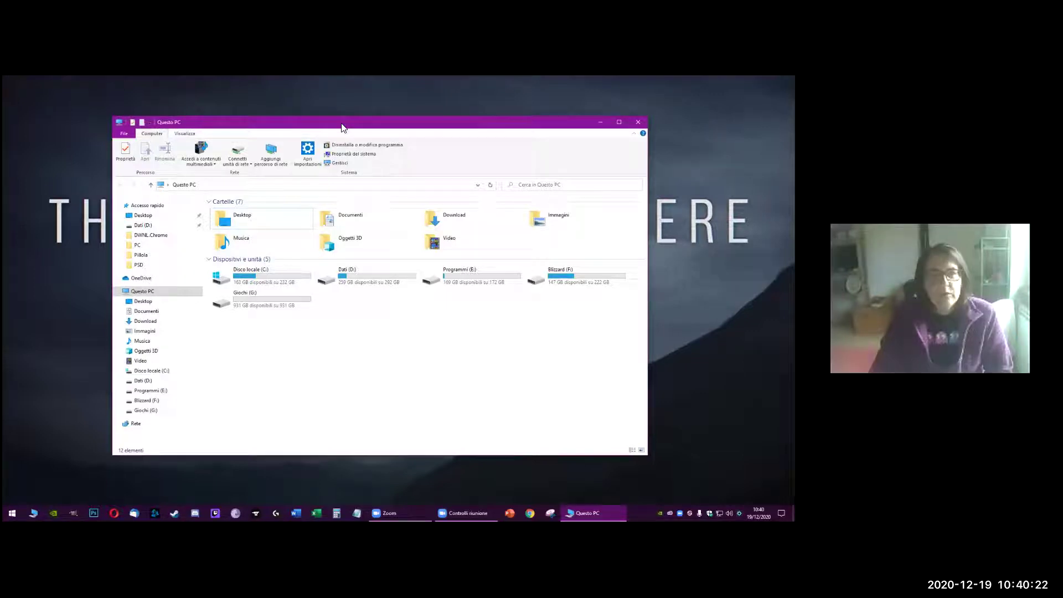
pyautogui.moveTo(337, 124); pyautogui.dragTo(330, 125)
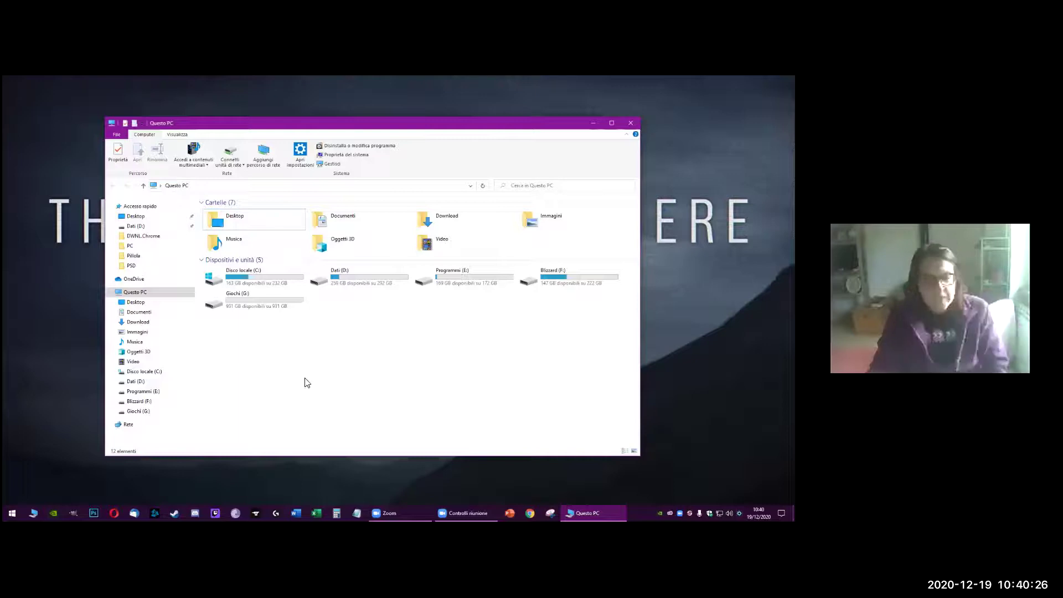
pyautogui.moveTo(332, 122); pyautogui.dragTo(270, 114)
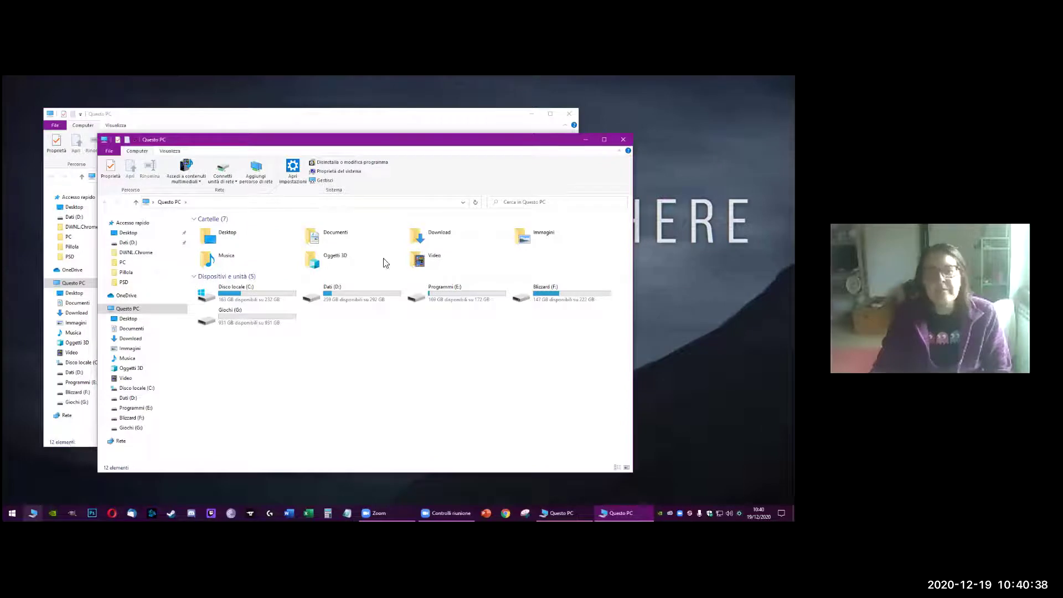
# Open two more Questo PC windows and close all the extra ones, keeping a single window.
pyautogui.hotkey('ctrl', 'n')
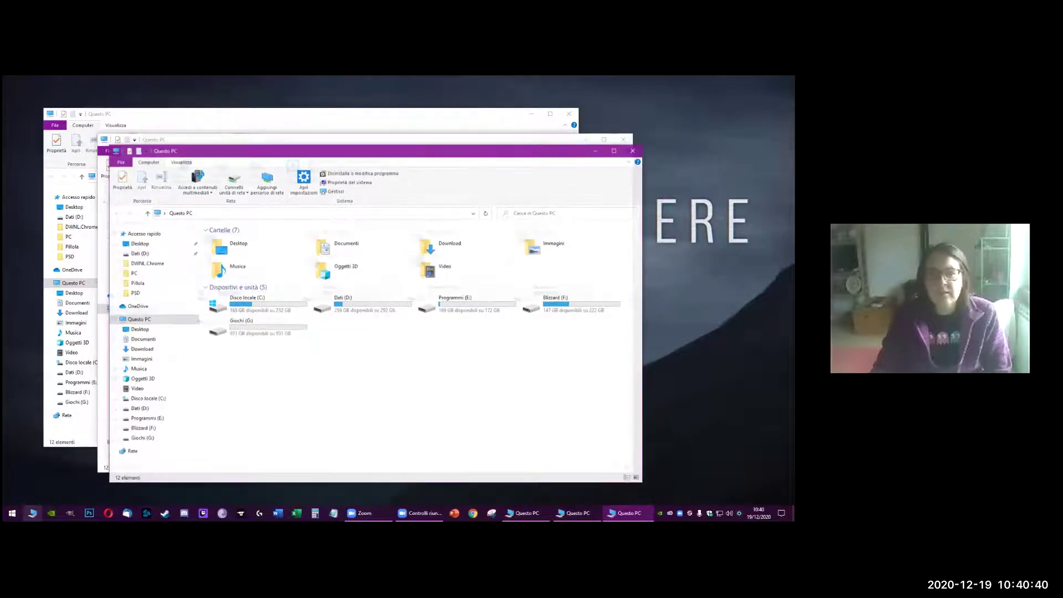
pyautogui.hotkey('ctrl', 'n')
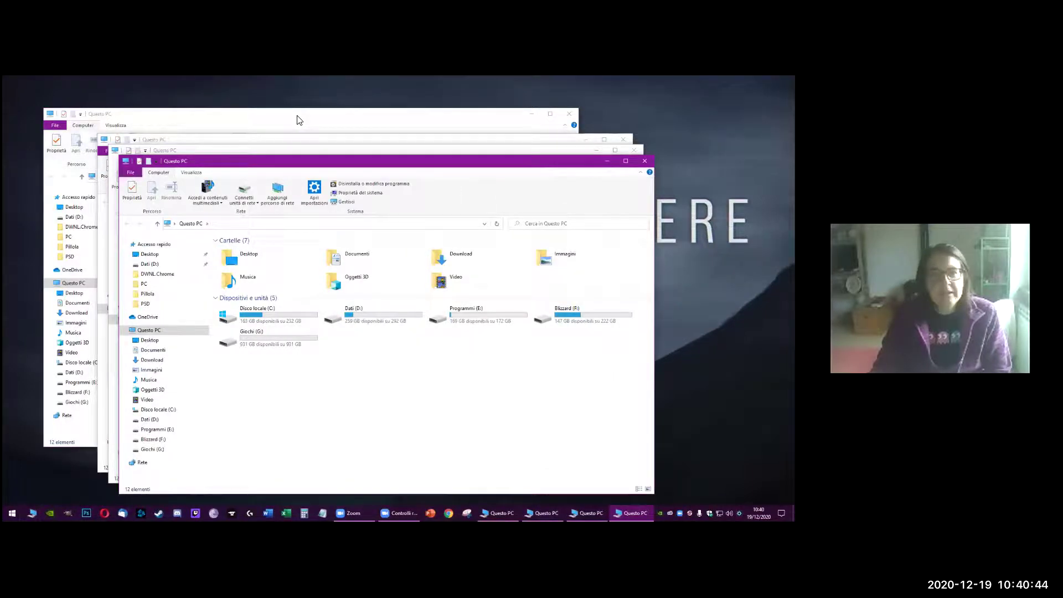
pyautogui.hotkey('ctrl', 'w')
pyautogui.hotkey('ctrl', 'w')
pyautogui.hotkey('ctrl', 'w')
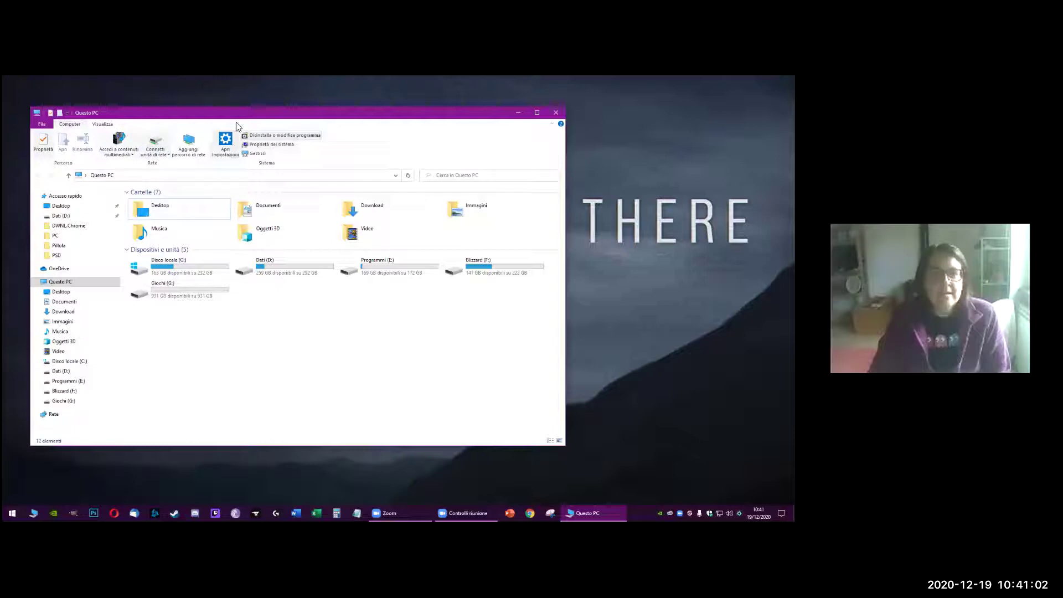
# Reposition the remaining window and browse the Desktop folder, the Disco locale (C:) drive and the Dati (D:) drive in turn.
pyautogui.moveTo(190, 112); pyautogui.dragTo(248, 118)
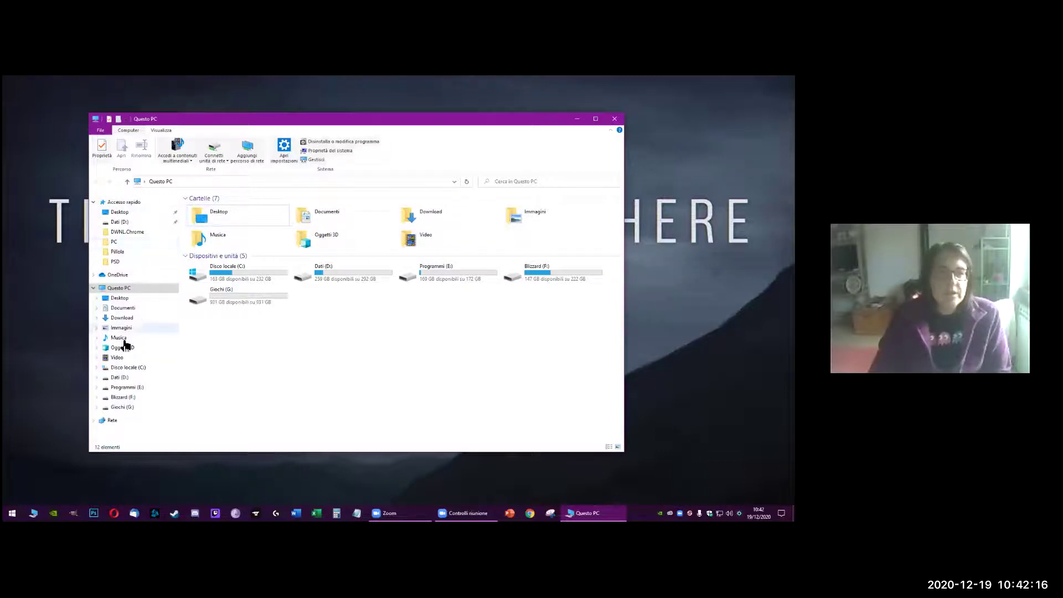
pyautogui.click(131, 288)
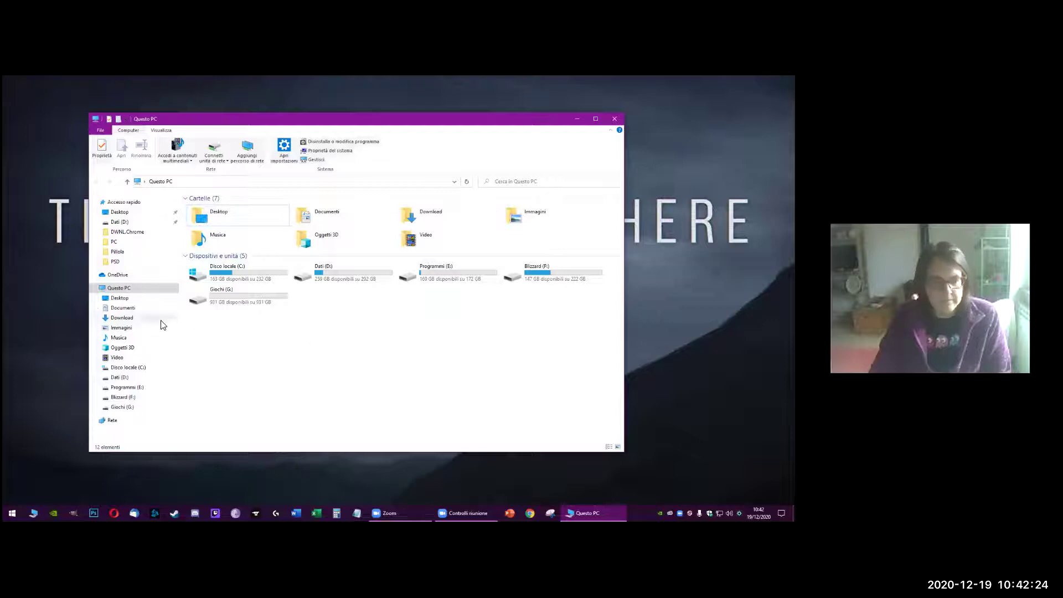
pyautogui.click(122, 303)
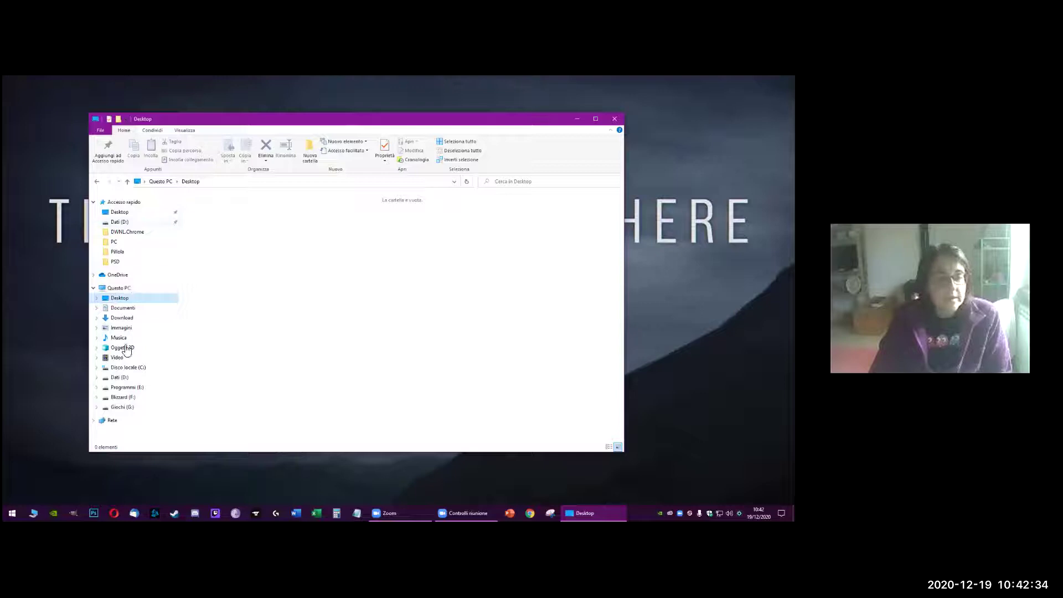
pyautogui.click(130, 368)
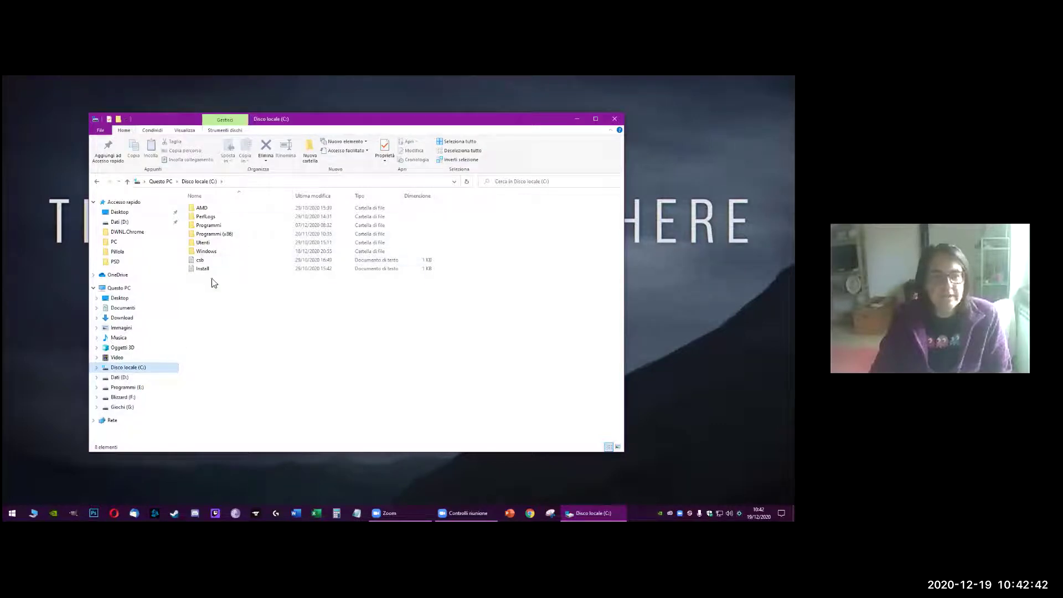
pyautogui.click(131, 378)
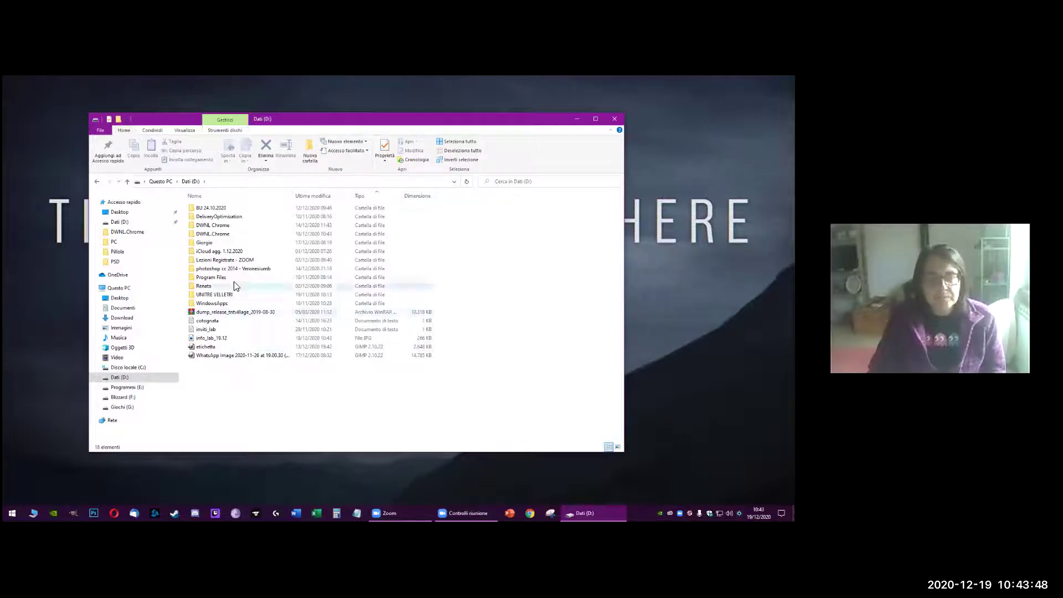
# Show the context menu of the DWNL.Chrome folder, view its Invia a destinations and dismiss the menu.
pyautogui.rightClick(226, 234)
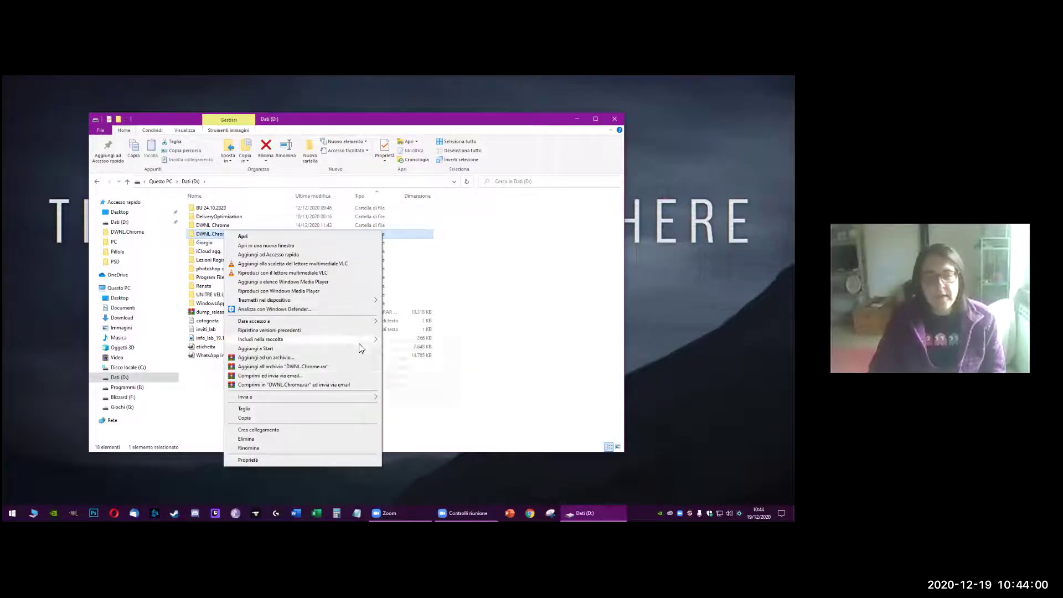
pyautogui.moveTo(361, 340)
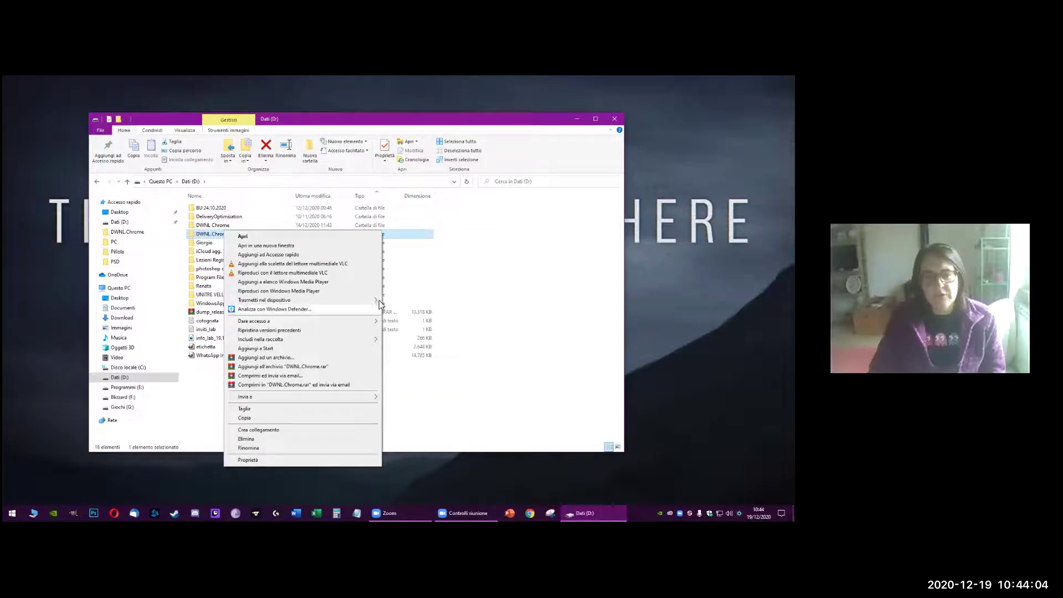
pyautogui.moveTo(374, 302)
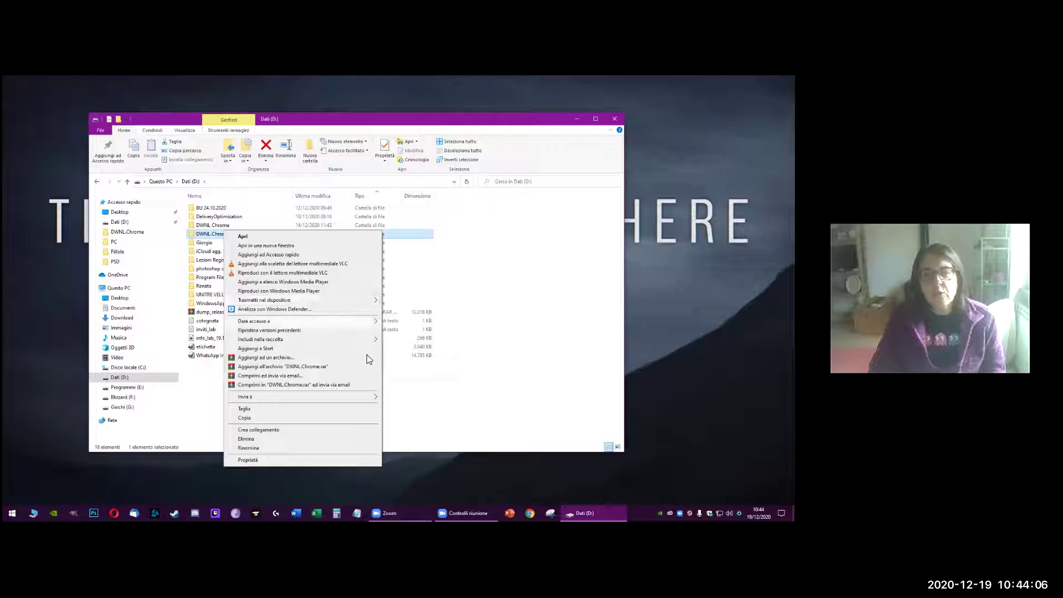
pyautogui.moveTo(363, 396)
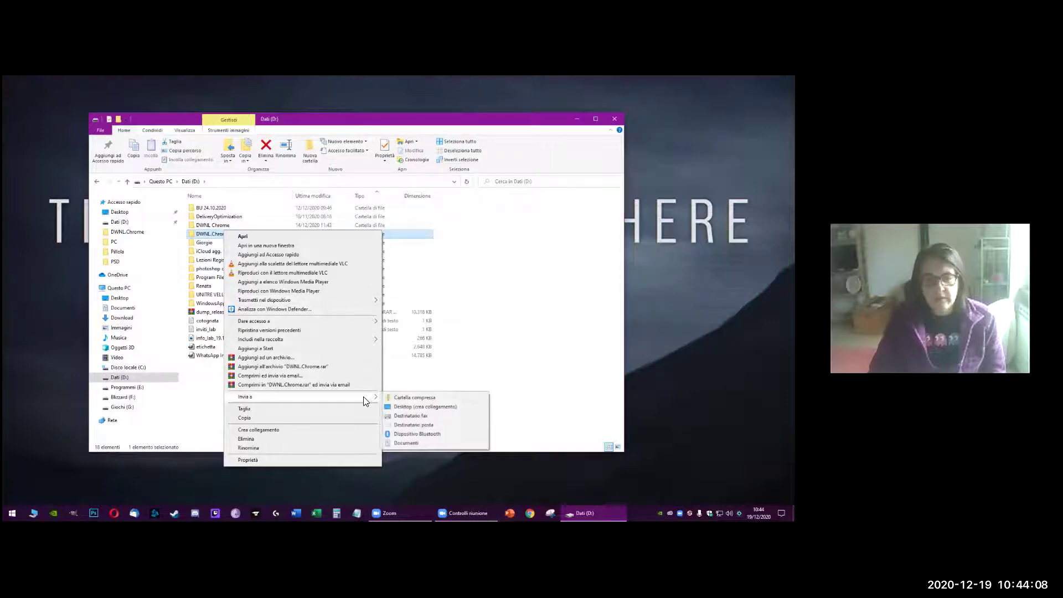
pyautogui.click(526, 366)
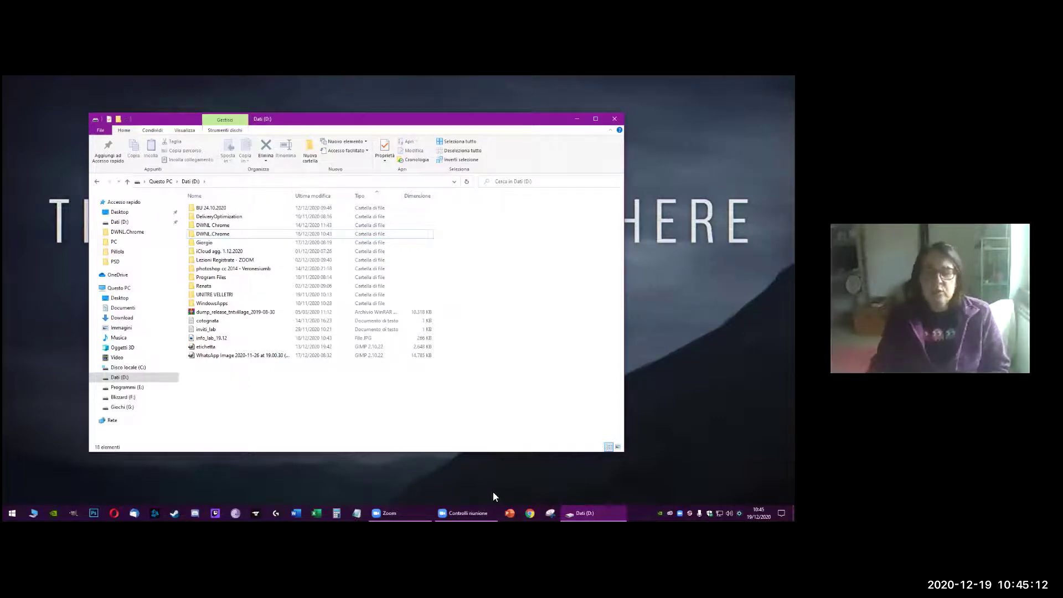
# Switch to Google Chrome, restore its maximized window to a smaller size and close the browser.
pyautogui.click(530, 512)
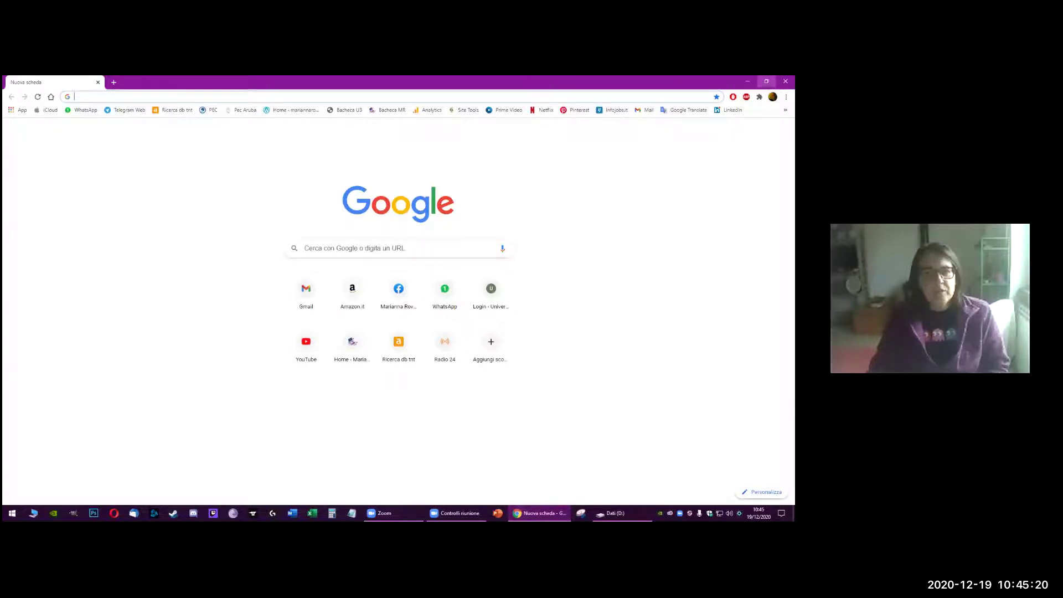
pyautogui.click(766, 82)
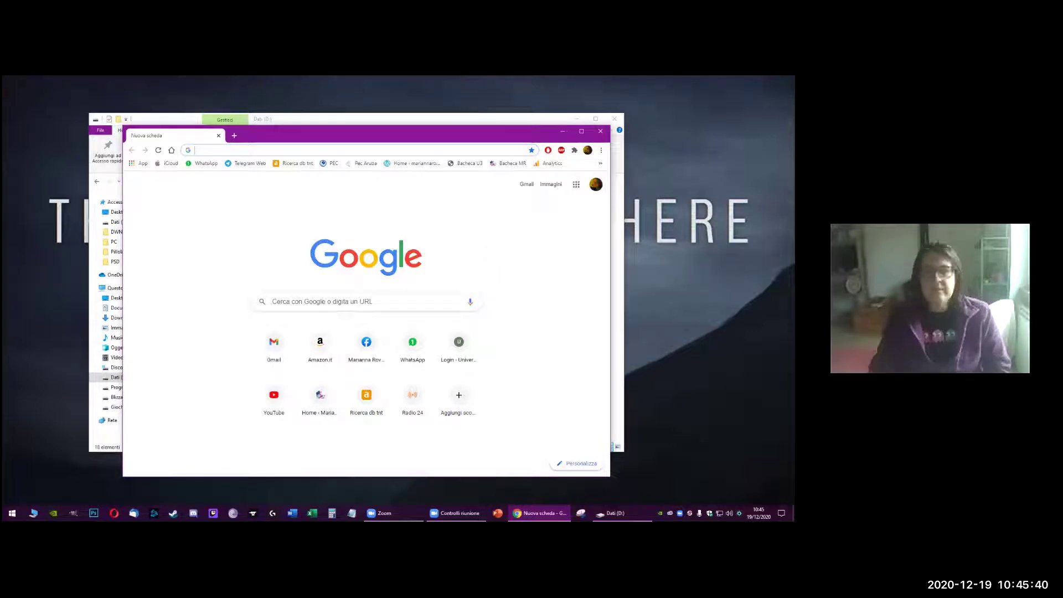
pyautogui.click(600, 132)
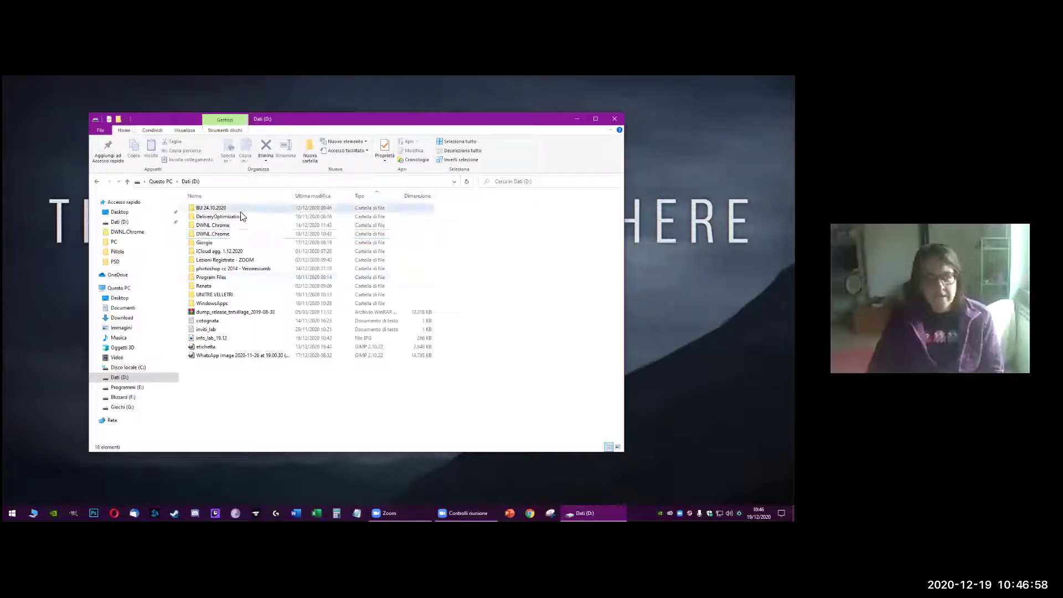
# Select the DWNL Chrome folder, the dump_release archive and the Lezioni Registrate - ZOOM folder in turn, and clear the selection.
pyautogui.click(233, 224)
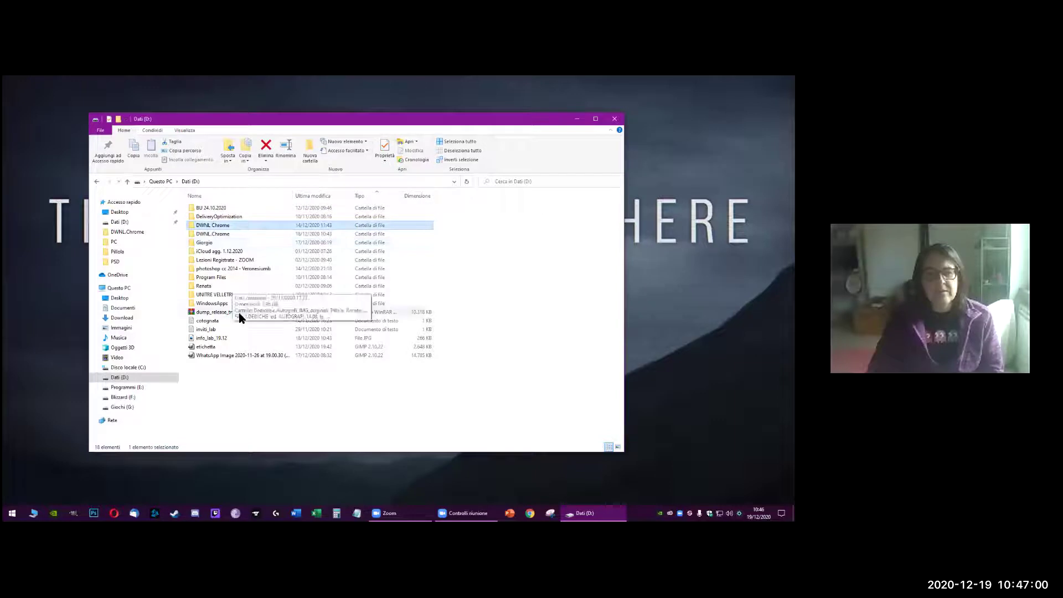
pyautogui.click(240, 312)
pyautogui.click(253, 260)
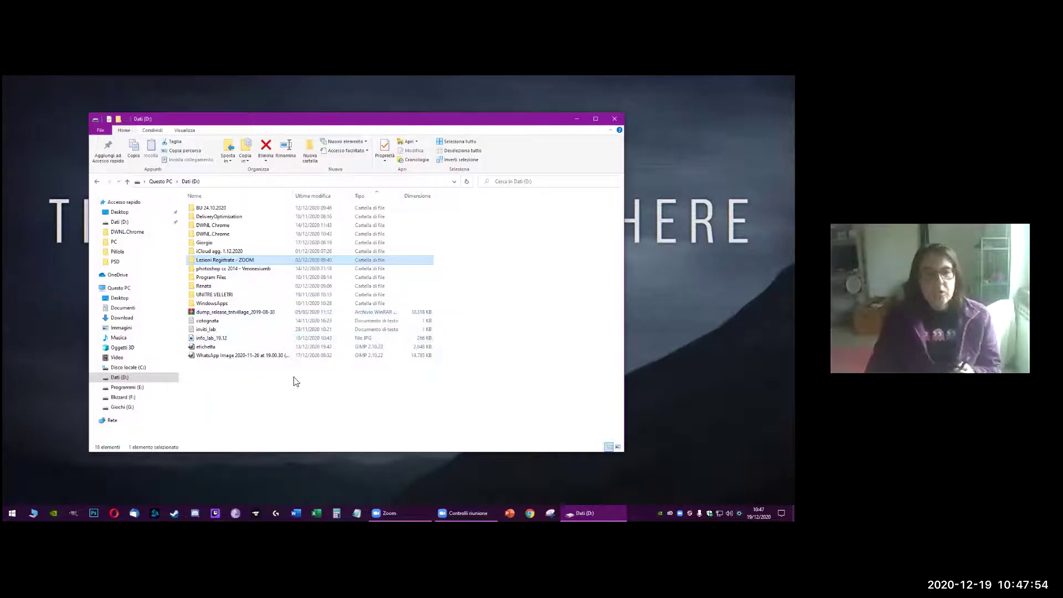
pyautogui.click(212, 379)
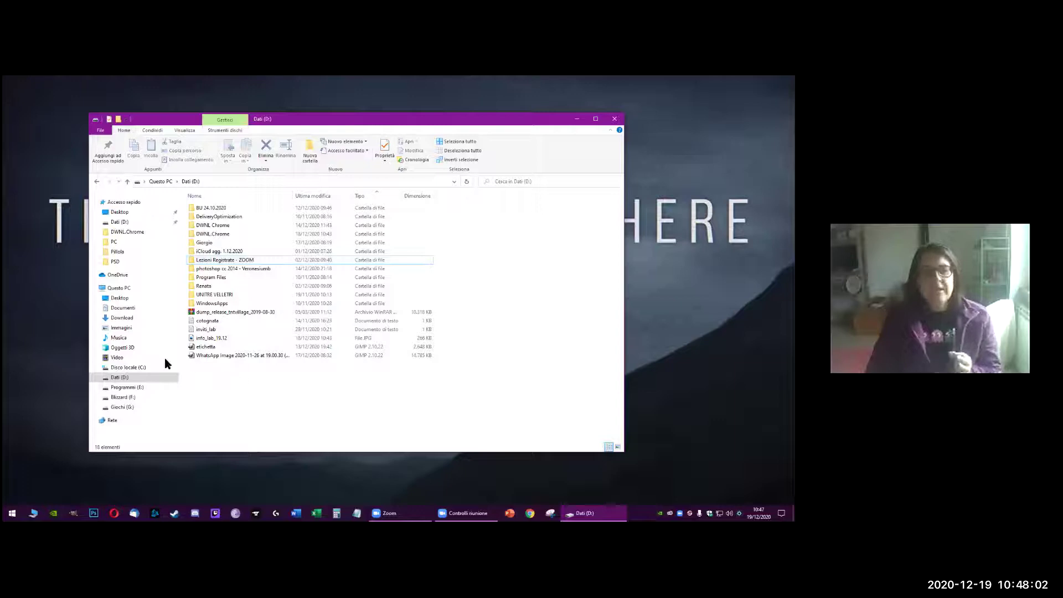
# Open the UNITRE VELLETRI folder on the Dati (D:) drive.
pyautogui.click(150, 379)
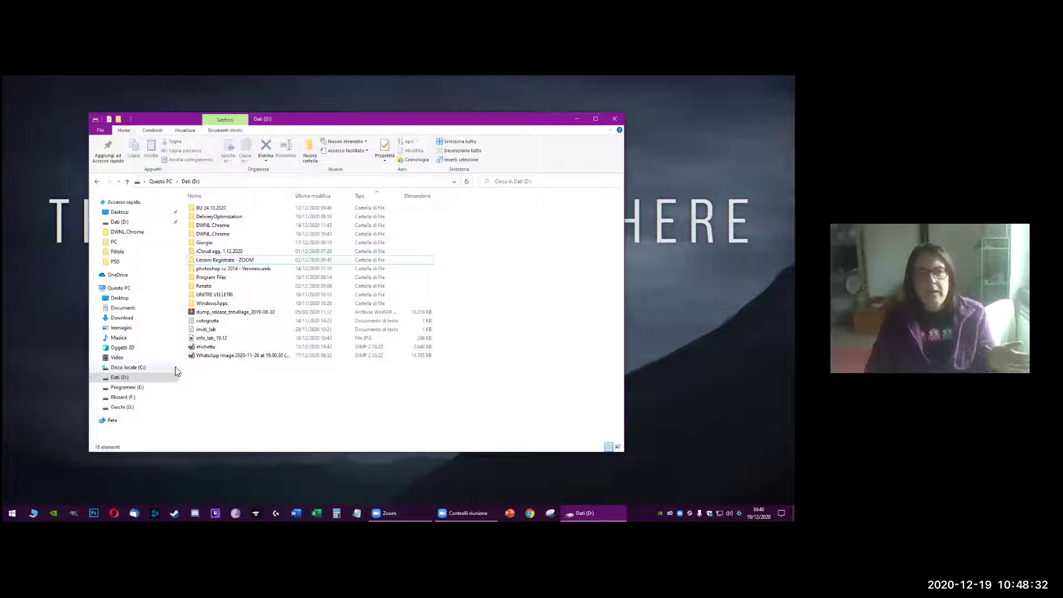
pyautogui.click(123, 376)
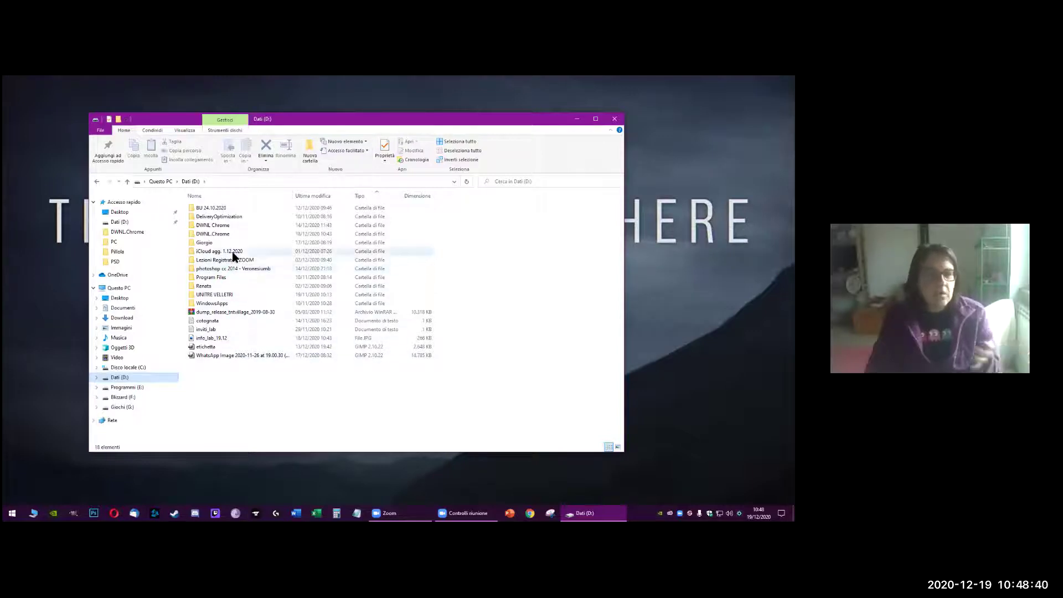
pyautogui.doubleClick(238, 295)
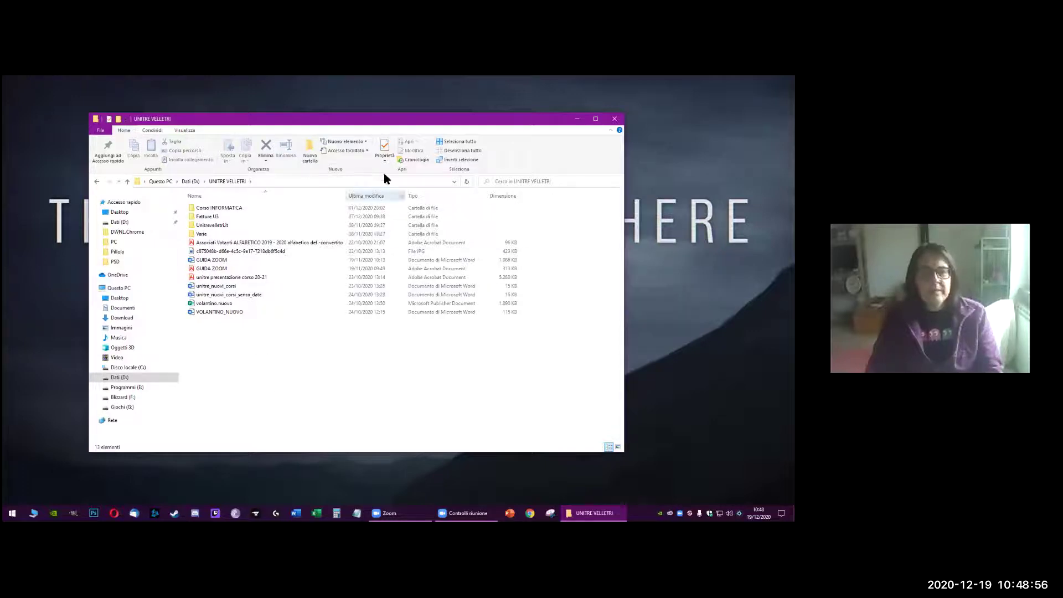
# Create a new folder named "Prova lezione" inside UNITRE VELLETRI.
pyautogui.click(314, 142)
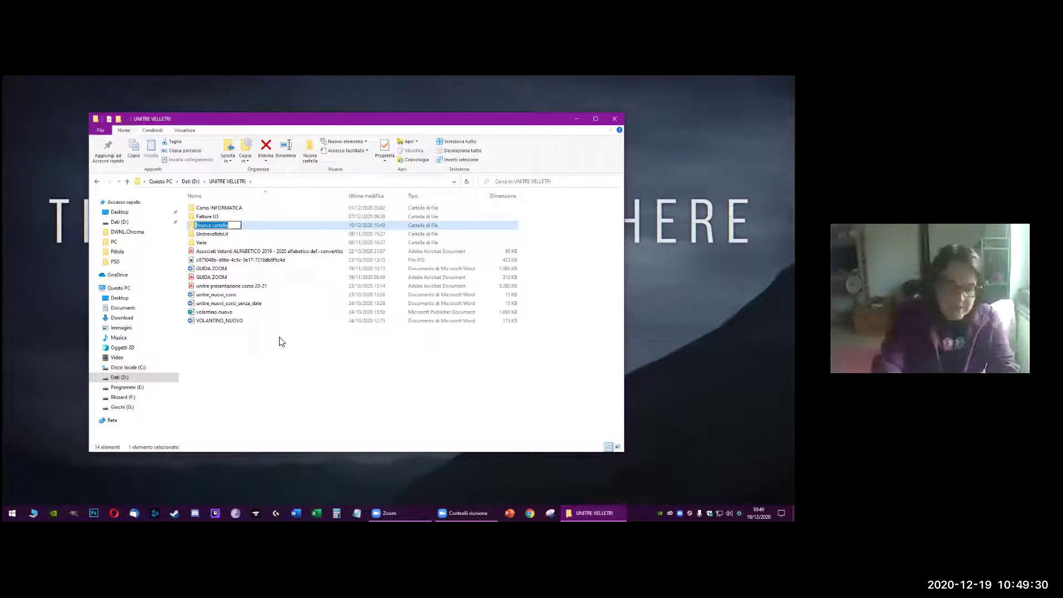
pyautogui.write('P')
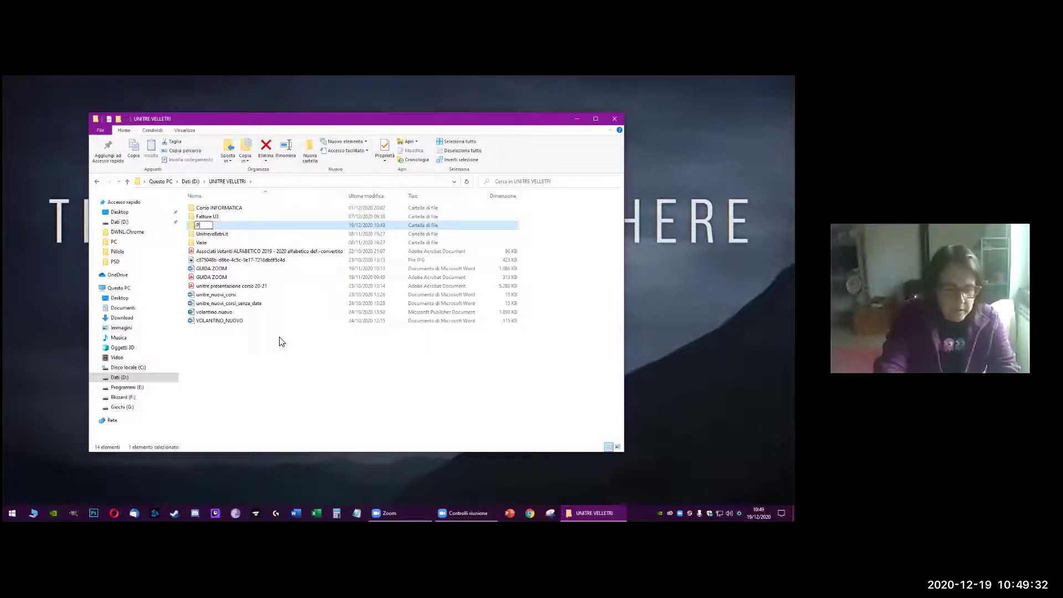
pyautogui.write('rova lezione')
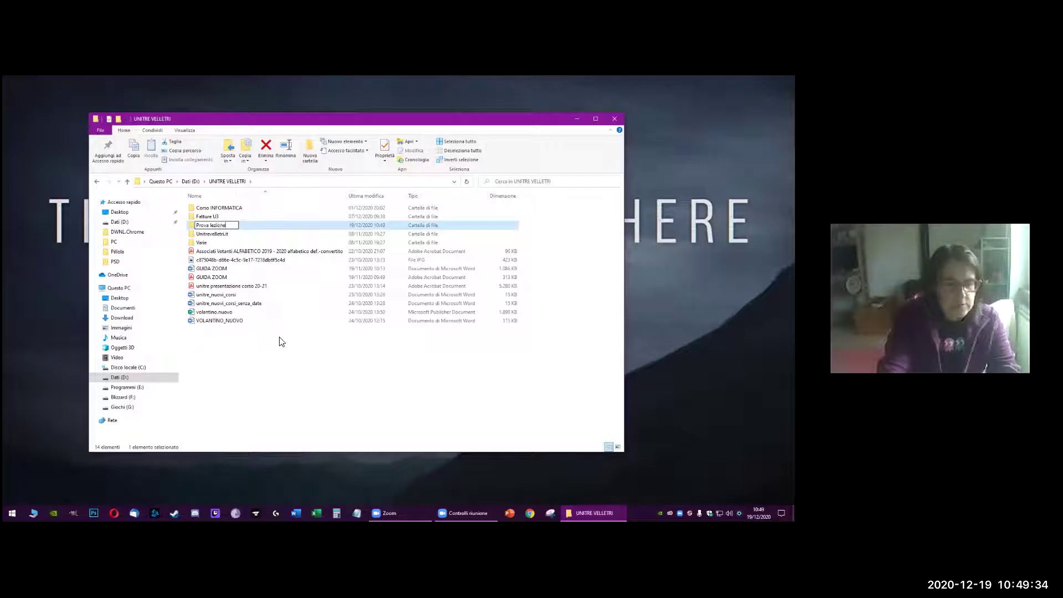
pyautogui.press('Return')
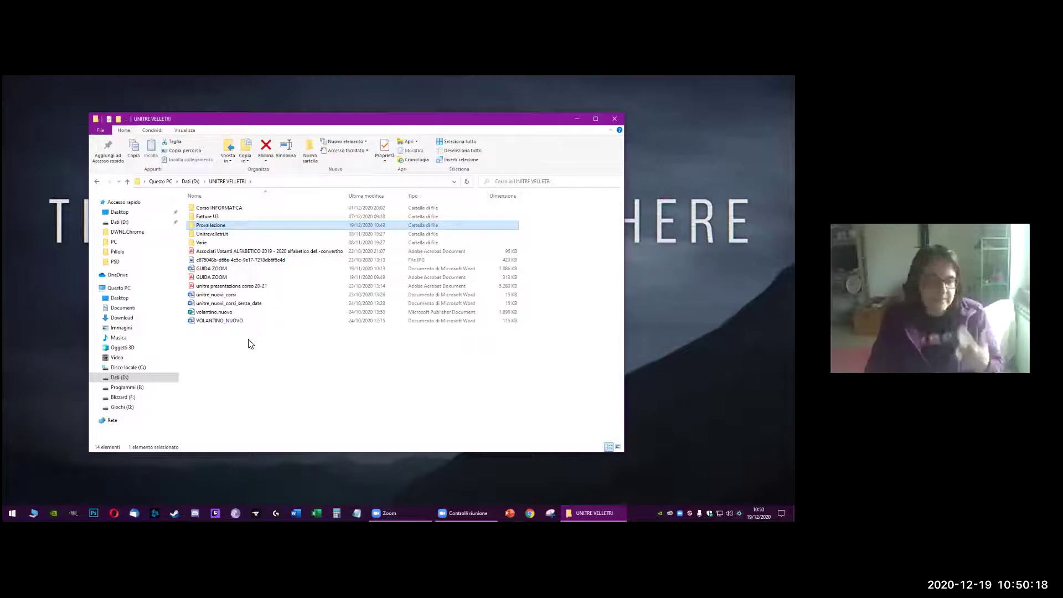
pyautogui.click(281, 339)
# Examine the Prova lezione folder and the types and sizes of the PDF and Word files in UNITRE VELLETRI, selecting them one by one.
pyautogui.click(232, 226)
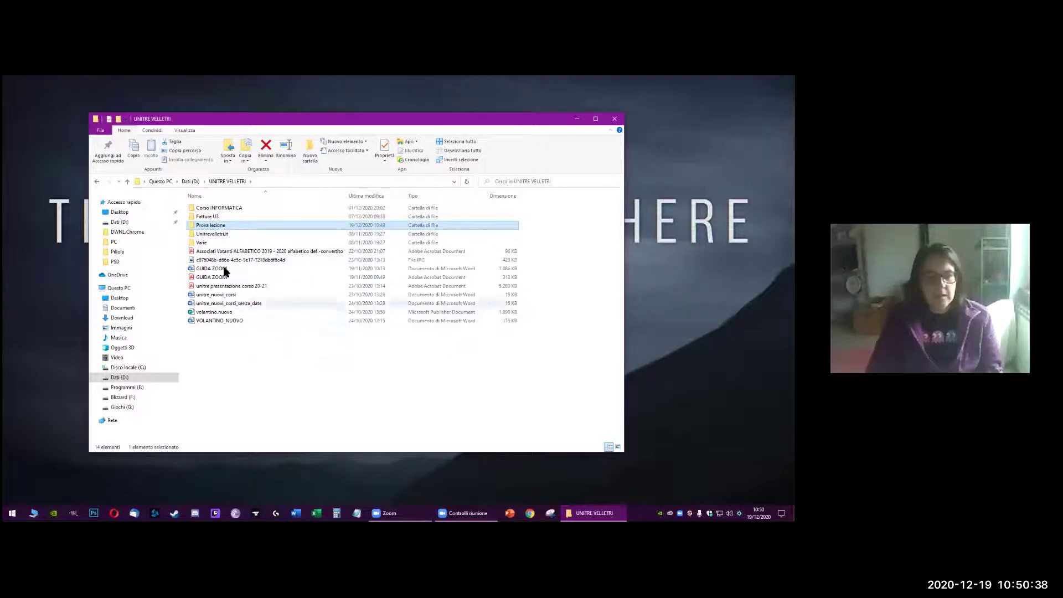
pyautogui.click(194, 280)
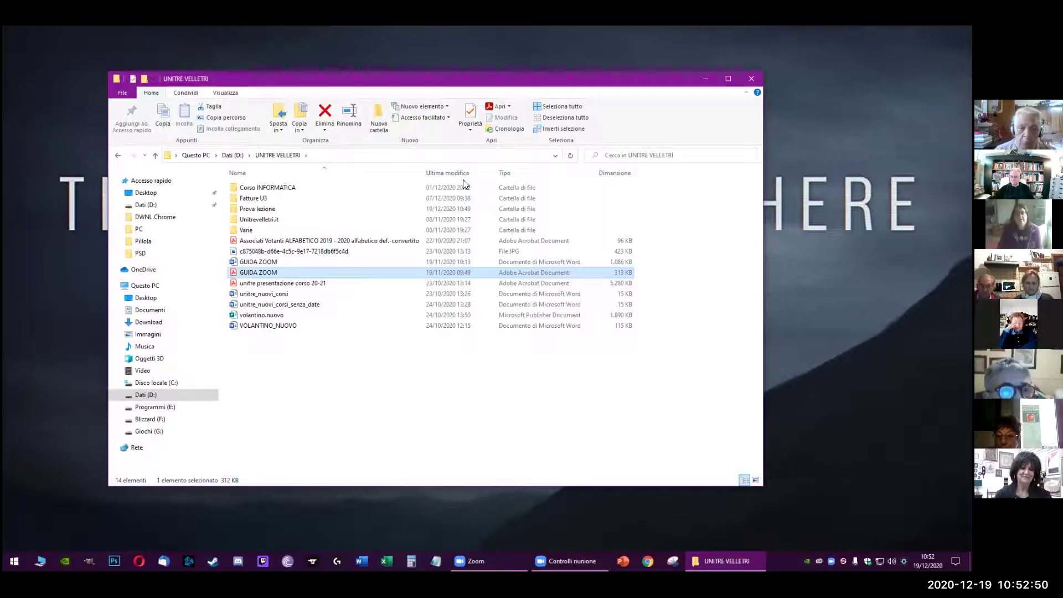
pyautogui.click(635, 287)
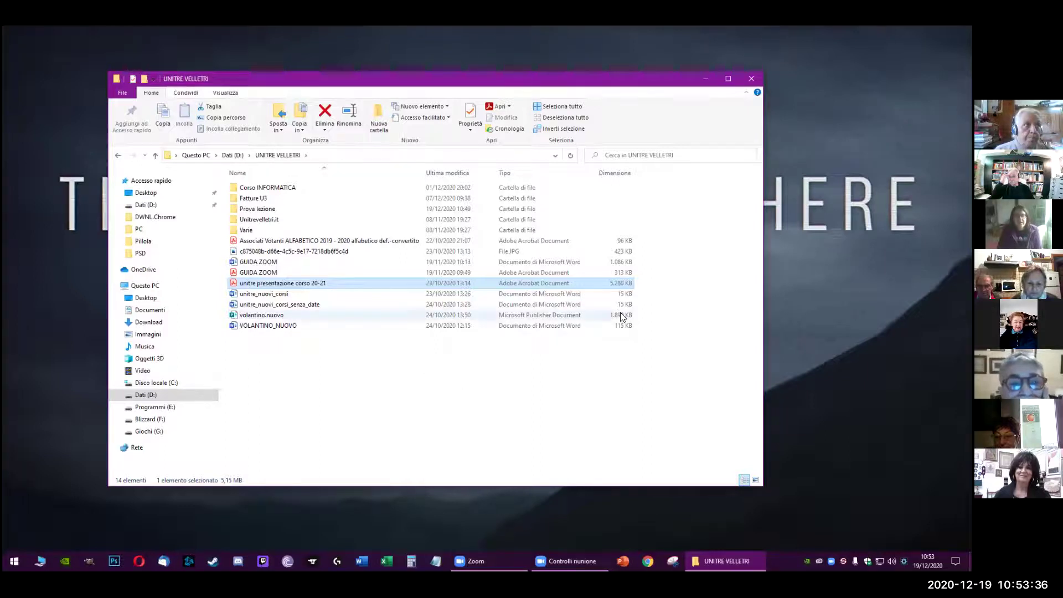
pyautogui.click(243, 307)
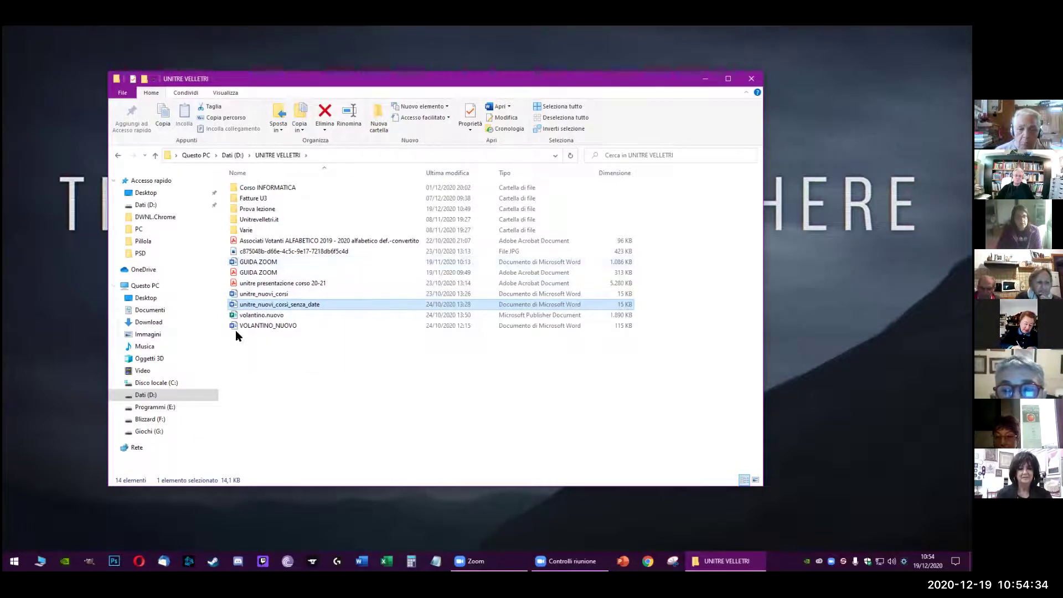
pyautogui.click(358, 365)
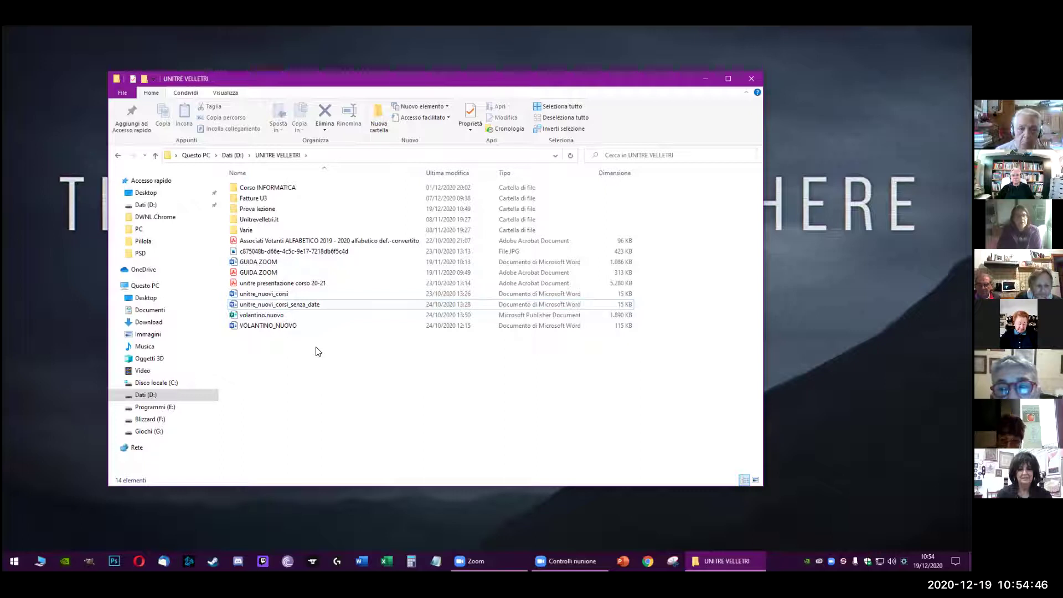
pyautogui.click(289, 328)
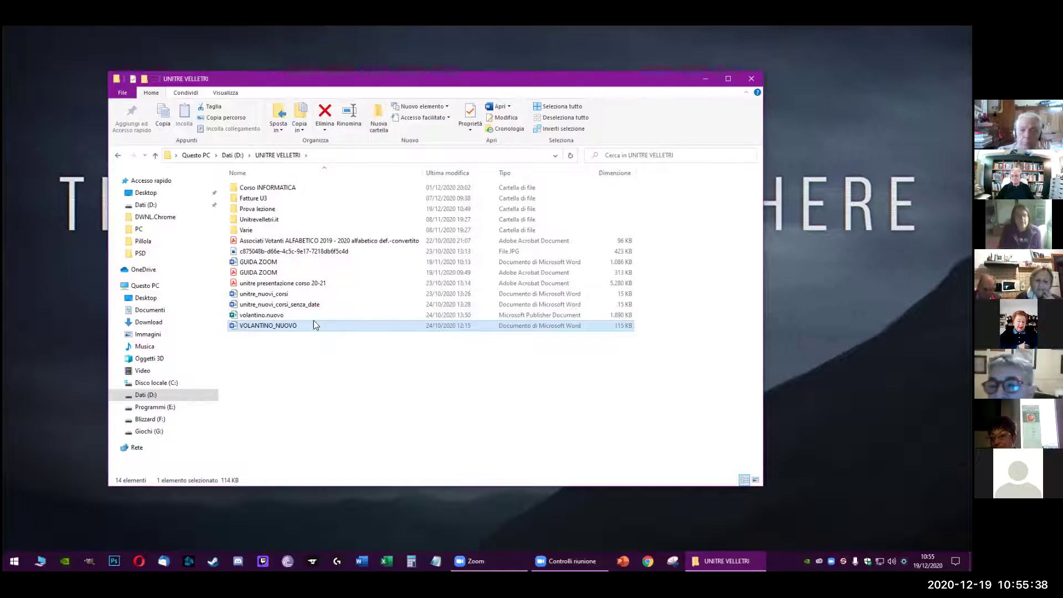
# Copy the VOLANTINO_NUOVO Word document from UNITRE VELLETRI and paste it into the Prova lezione folder.
pyautogui.rightClick(298, 324)
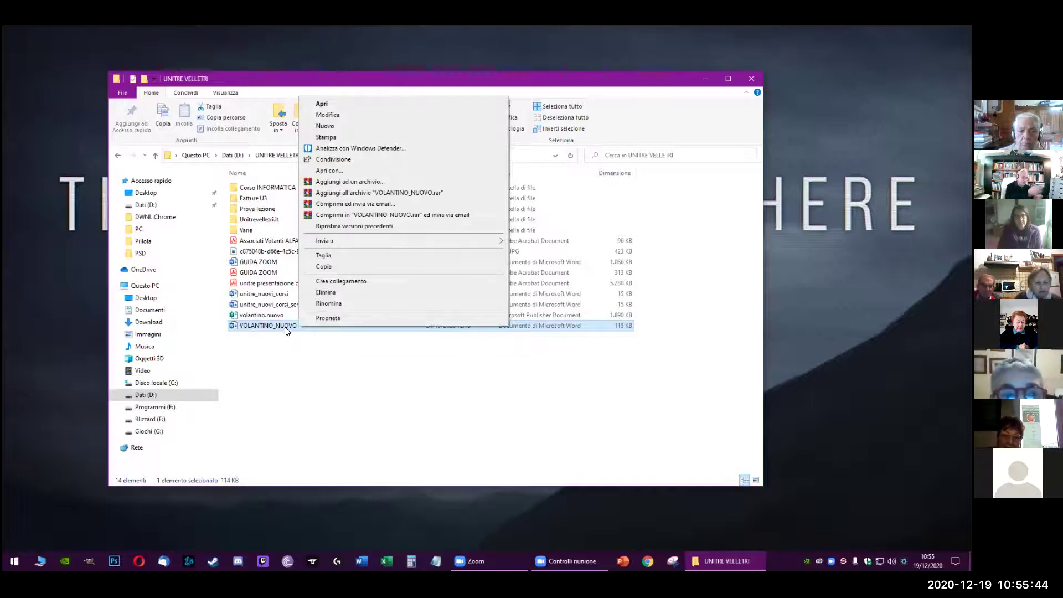
pyautogui.click(303, 351)
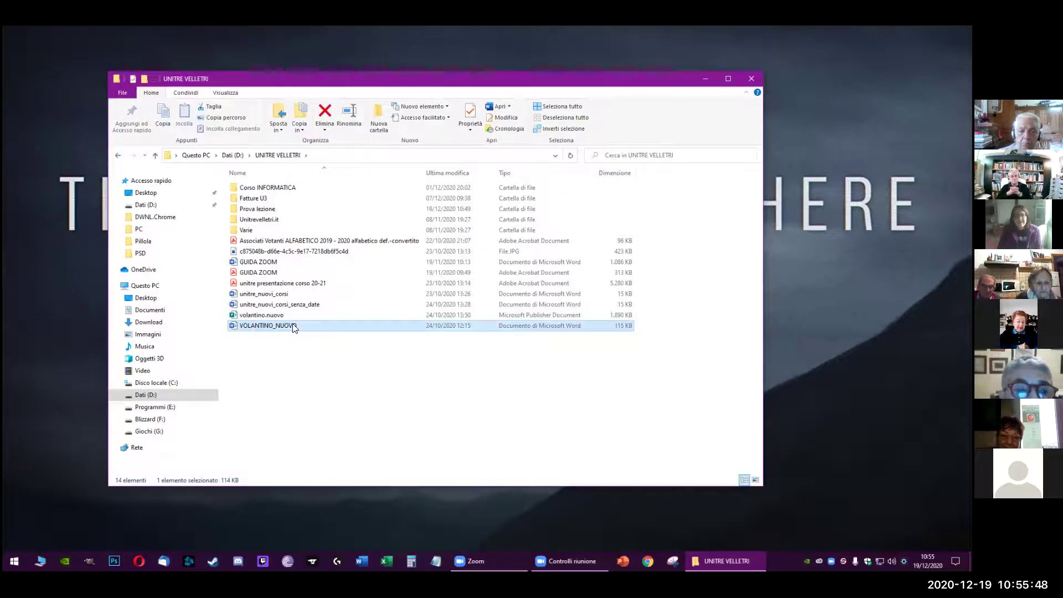
pyautogui.rightClick(293, 327)
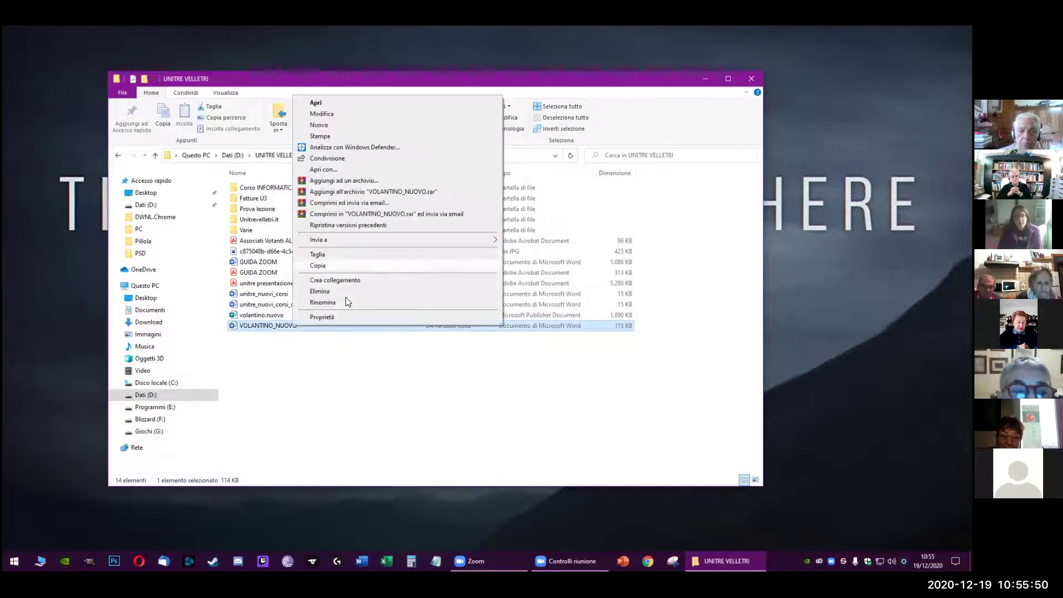
pyautogui.click(388, 268)
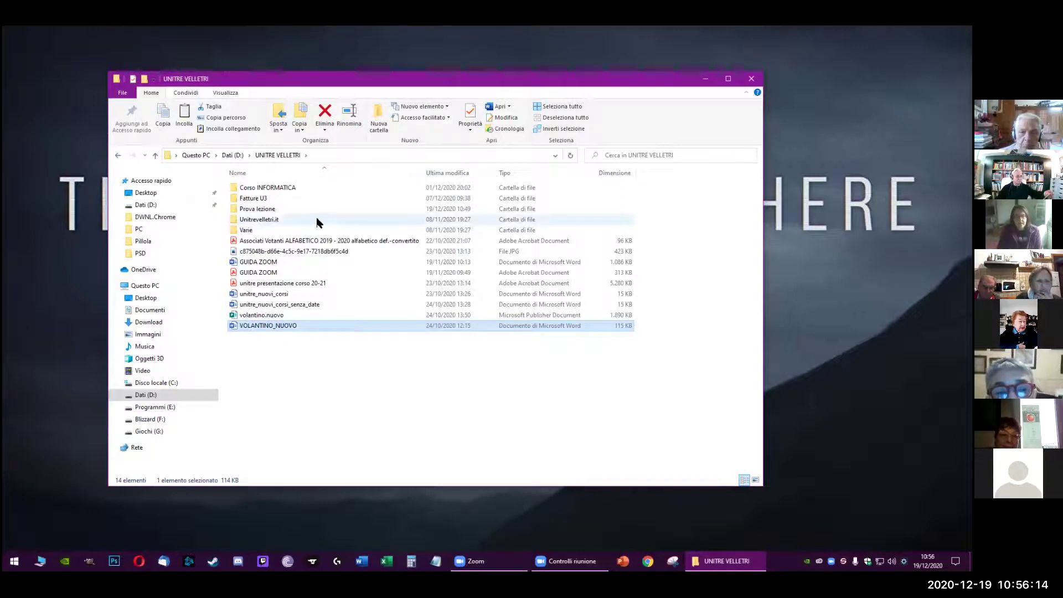
pyautogui.doubleClick(283, 211)
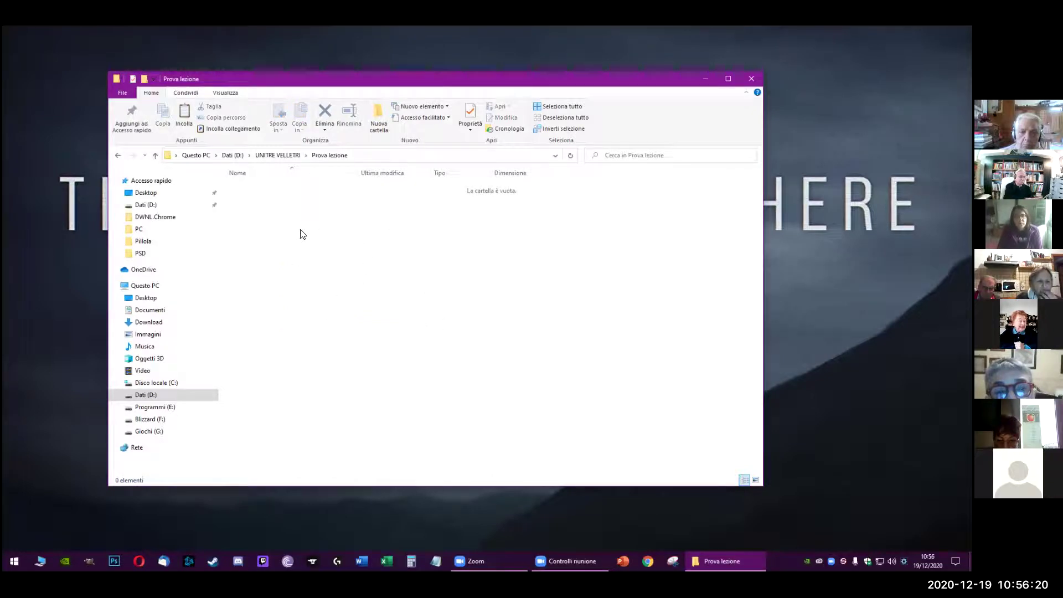
pyautogui.rightClick(300, 230)
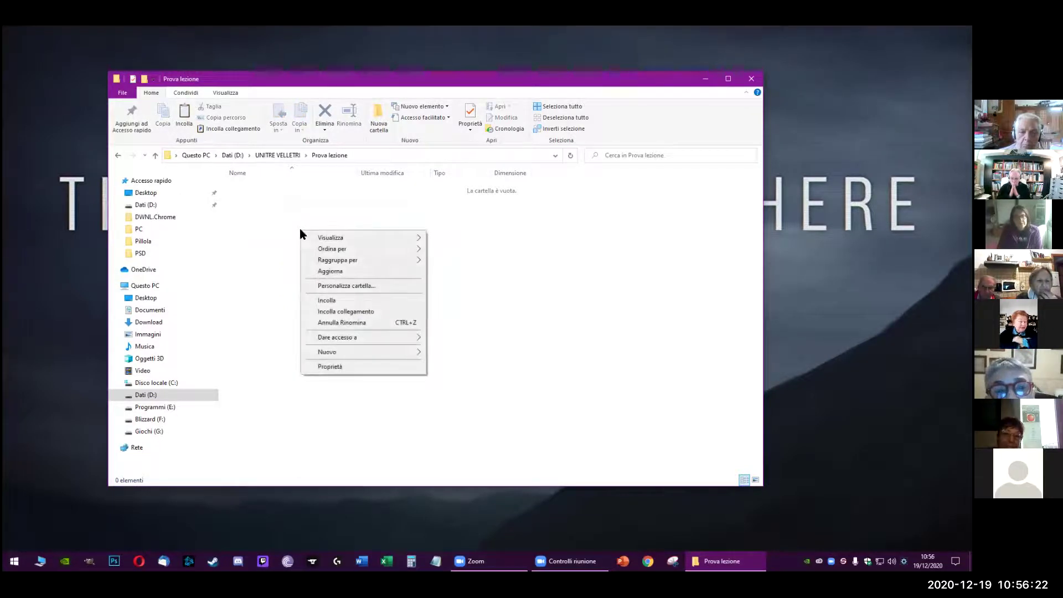
pyautogui.click(389, 301)
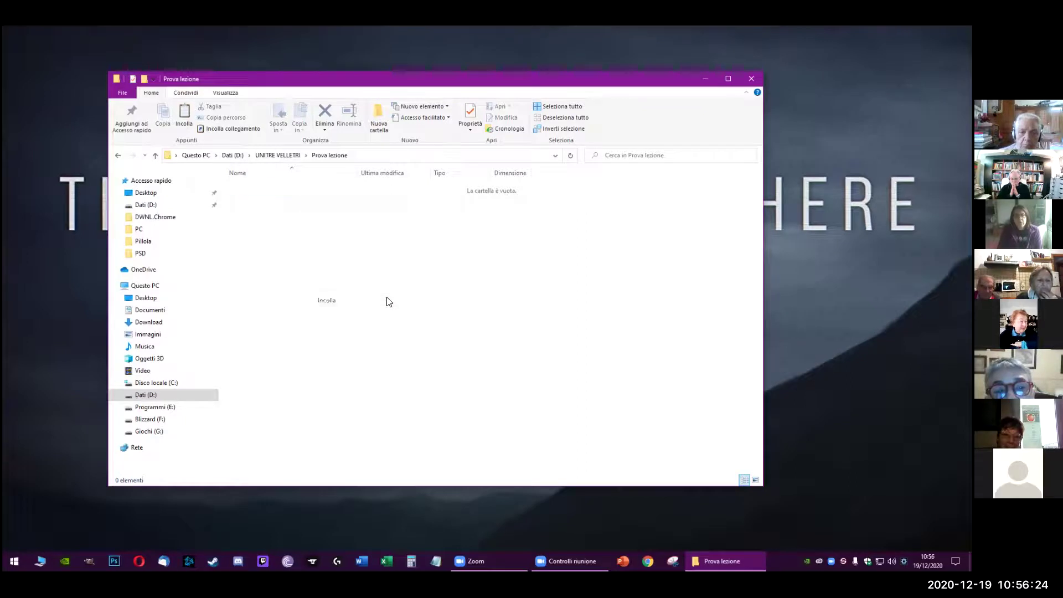
pyautogui.click(314, 246)
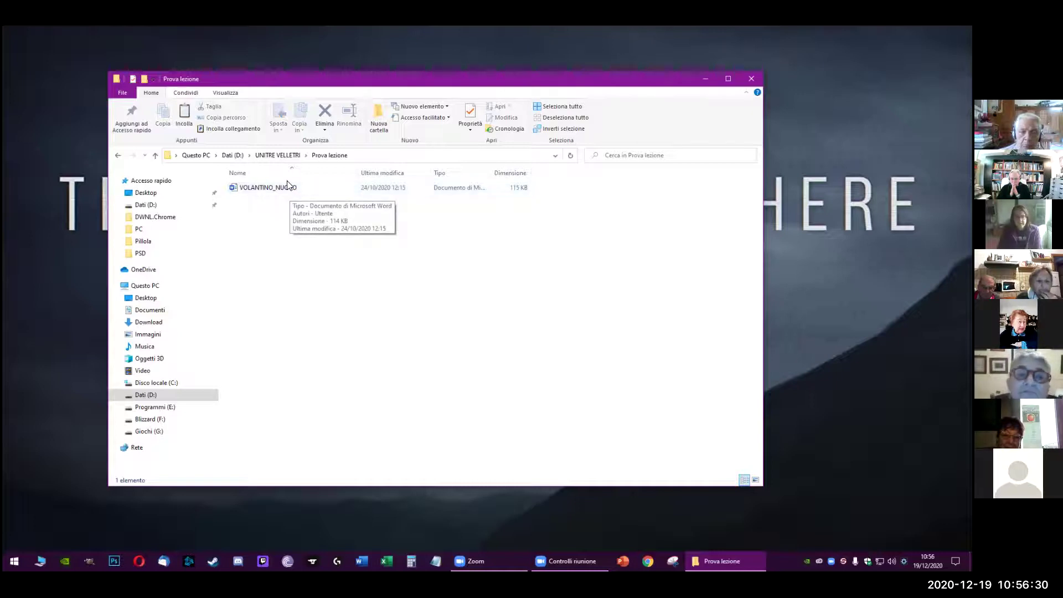
# Move the unitre_nuovi_corsi Word document from UNITRE VELLETRI into the Prova lezione folder by cutting and pasting it.
pyautogui.click(277, 155)
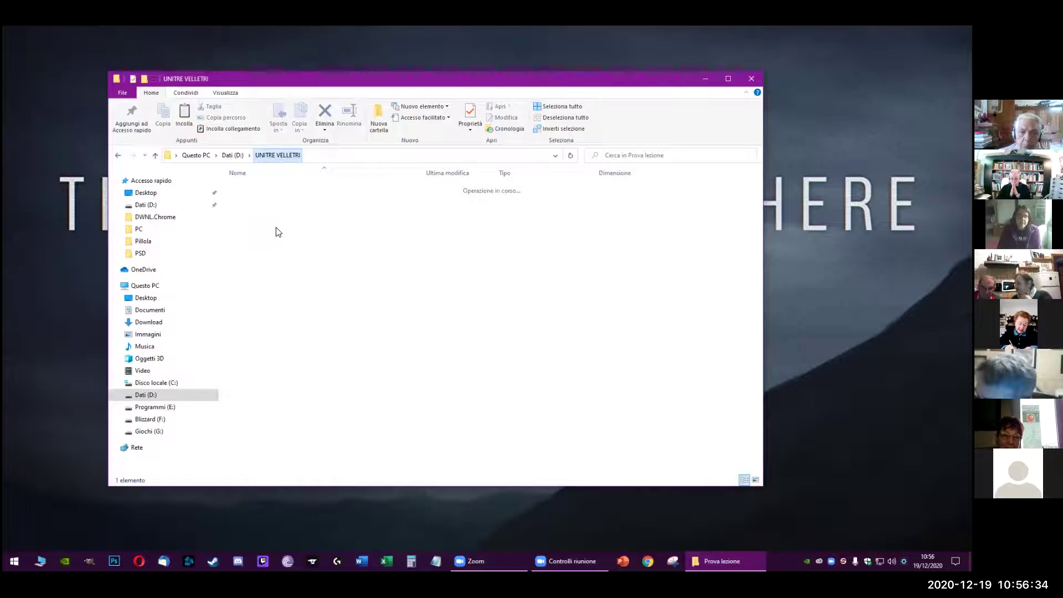
pyautogui.press('End')
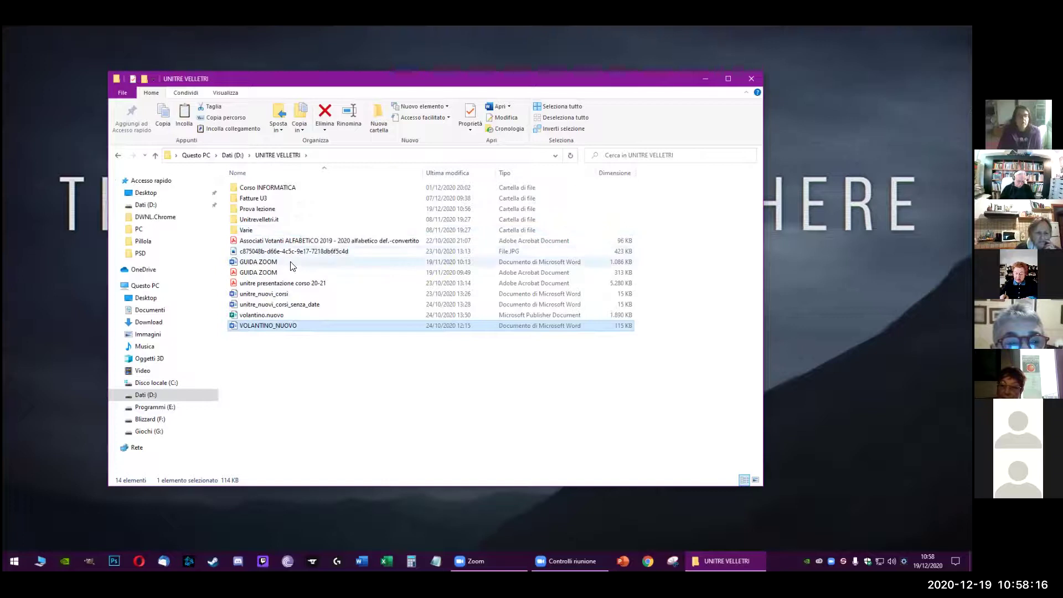
pyautogui.click(277, 297)
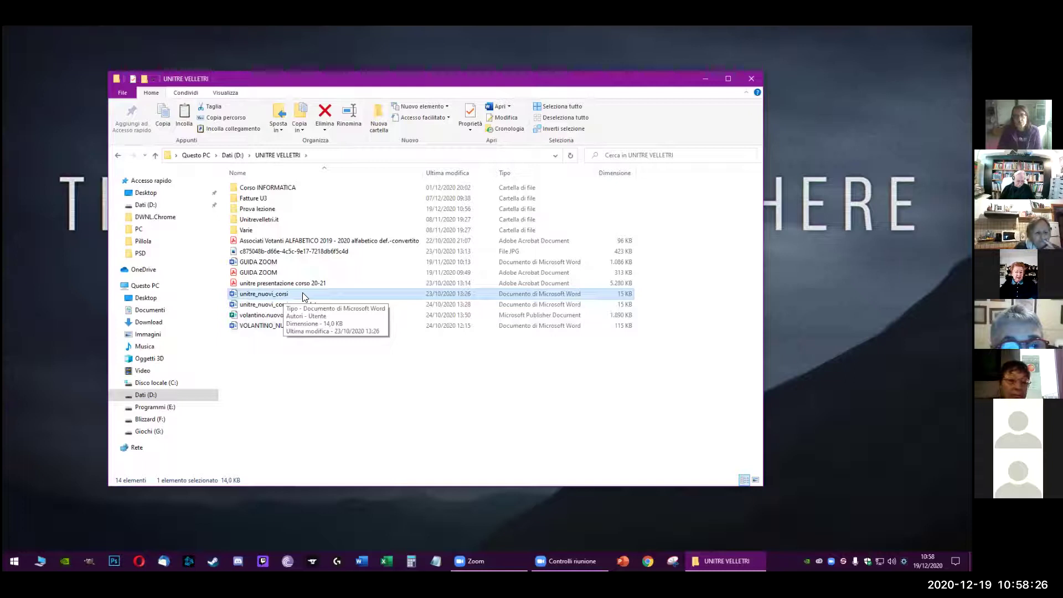
pyautogui.rightClick(302, 293)
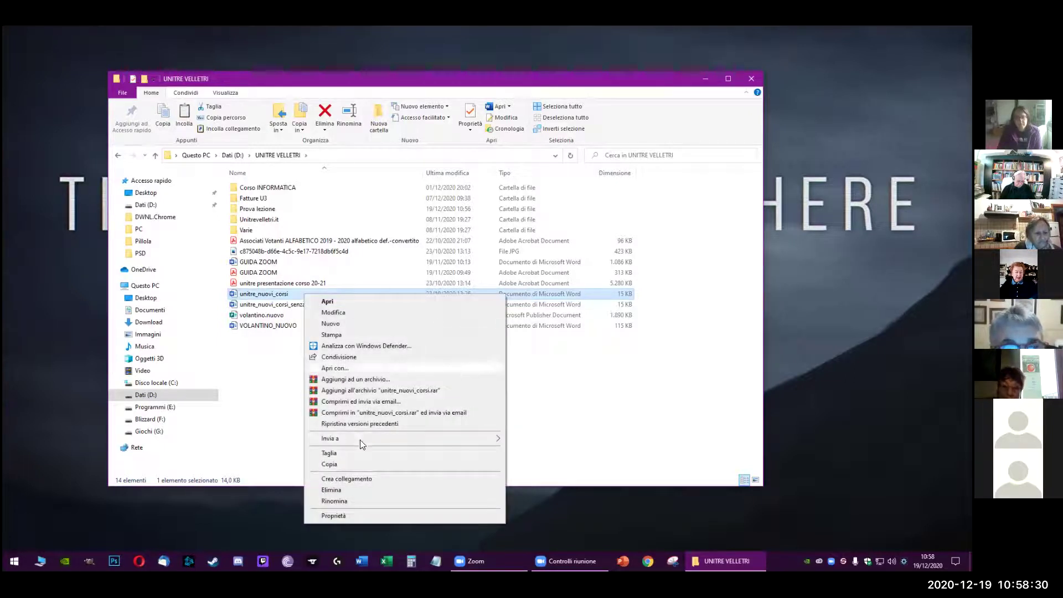
pyautogui.click(363, 451)
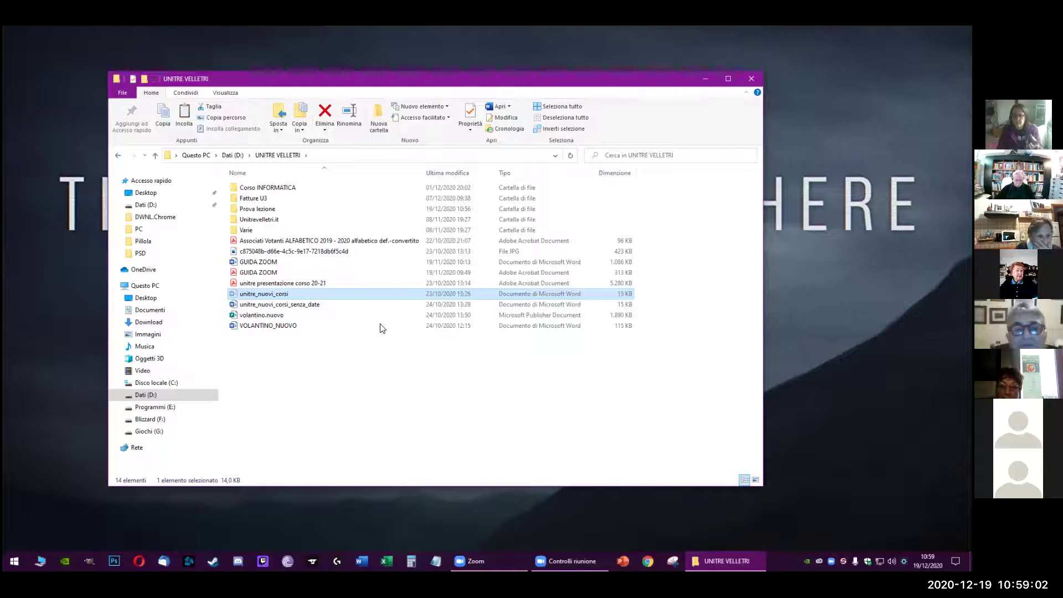
pyautogui.doubleClick(303, 208)
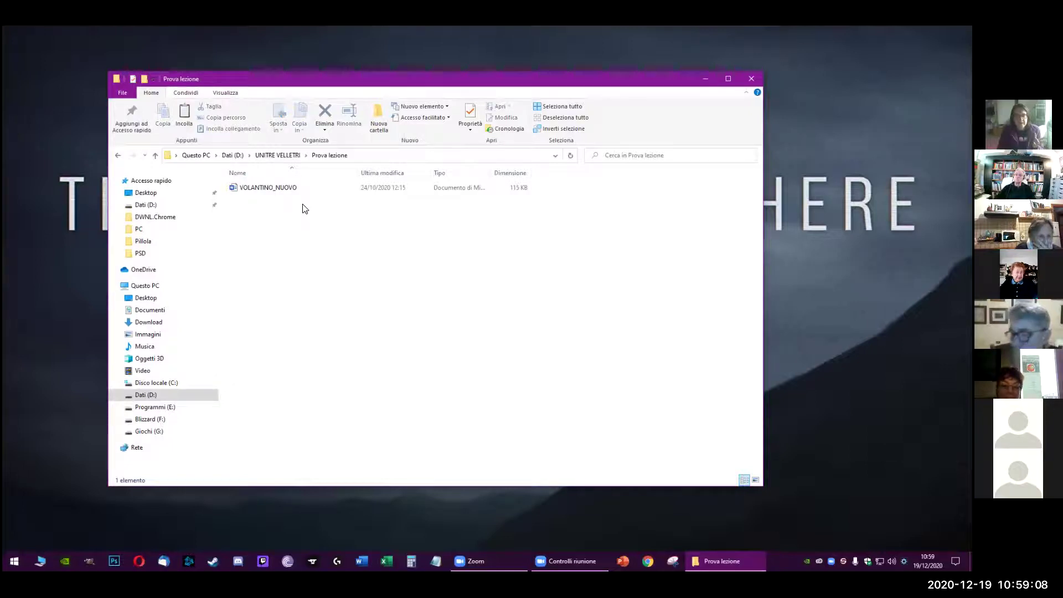
pyautogui.rightClick(305, 203)
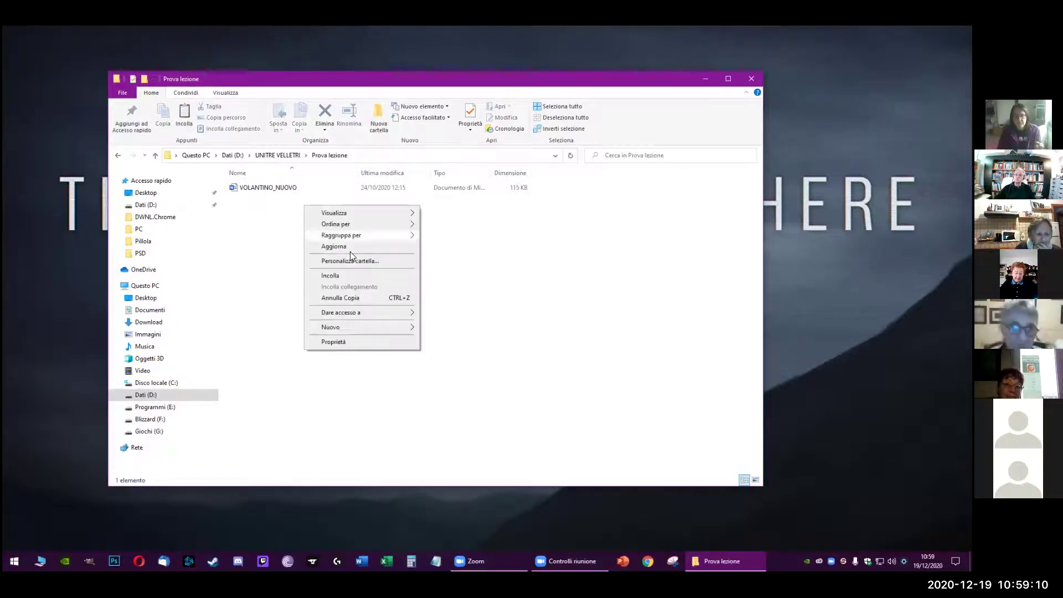
pyautogui.click(327, 276)
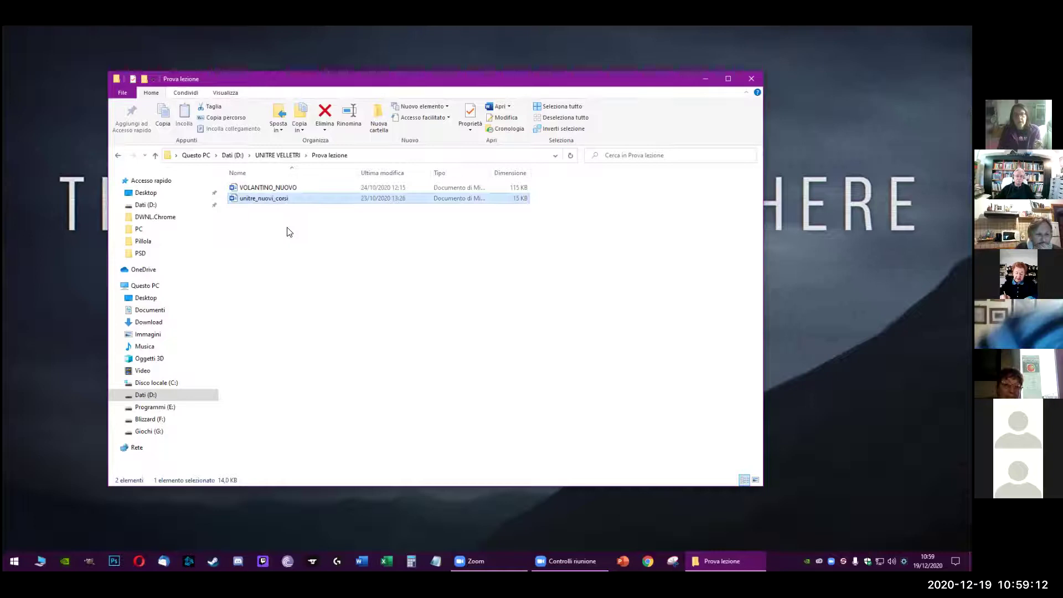
pyautogui.click(288, 231)
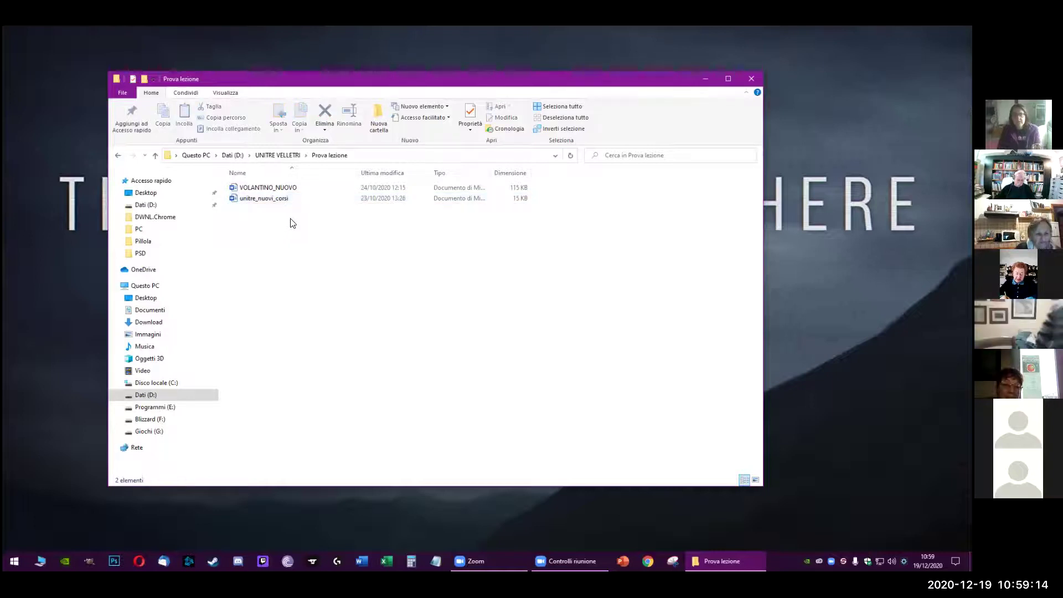
# Return to UNITRE VELLETRI and examine its contents, checking the JPG file and the details of the Unitrevelletri.it folder.
pyautogui.click(119, 157)
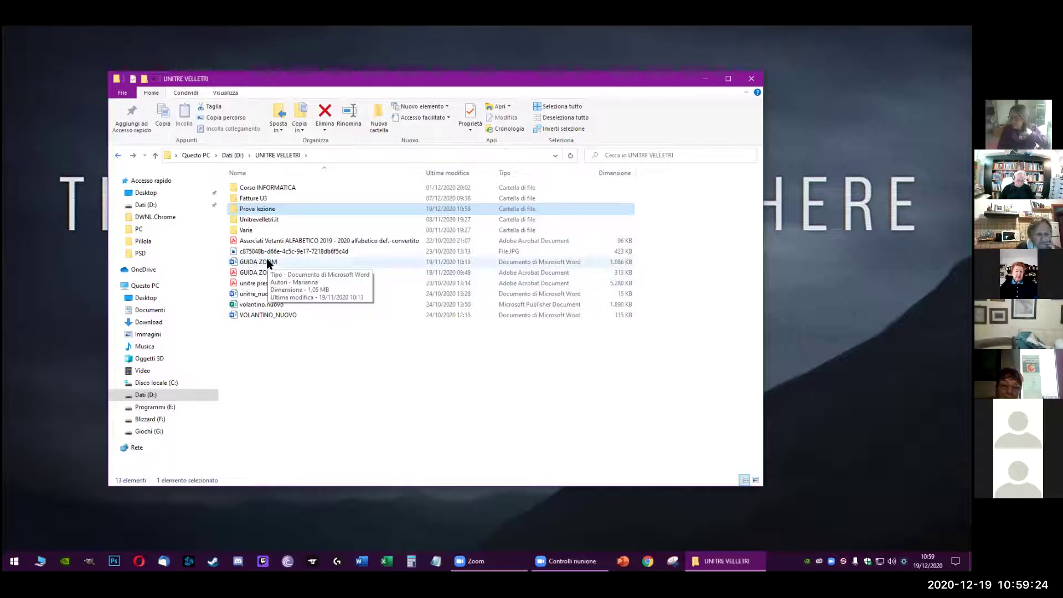
pyautogui.click(320, 357)
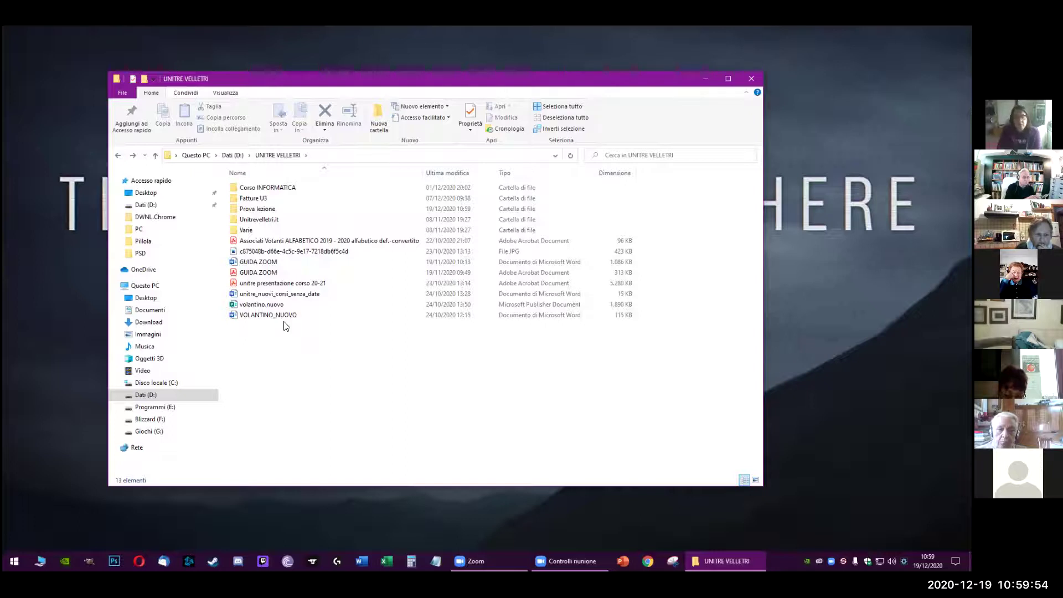
pyautogui.click(356, 253)
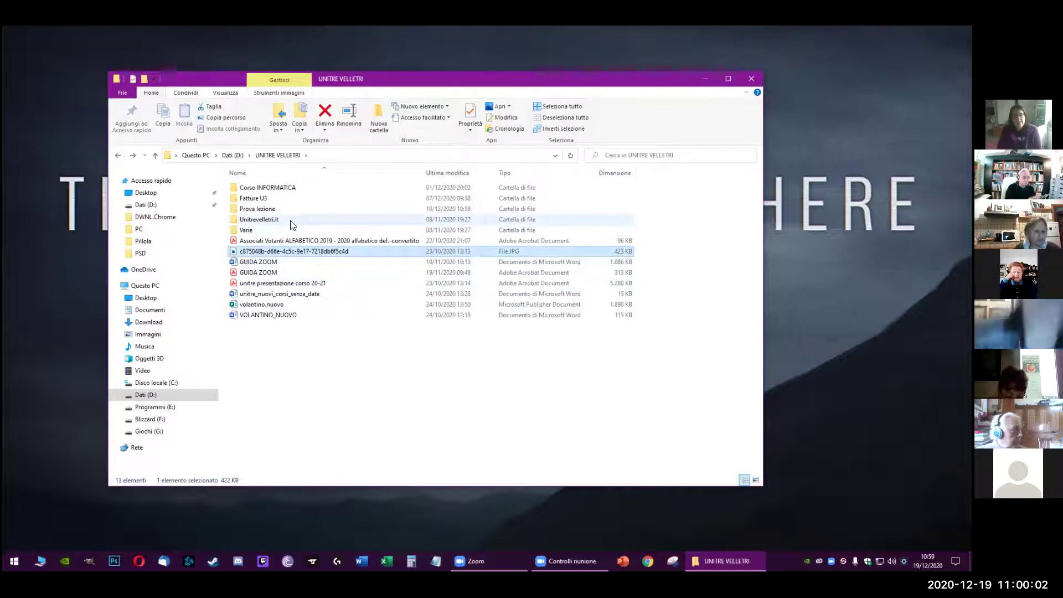
pyautogui.moveTo(291, 221)
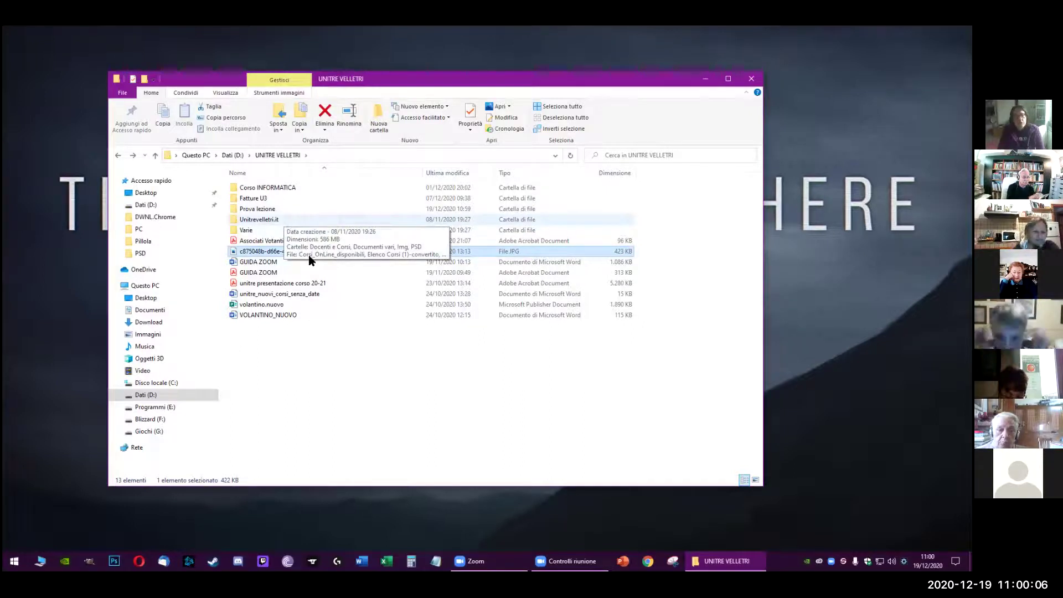
pyautogui.click(365, 368)
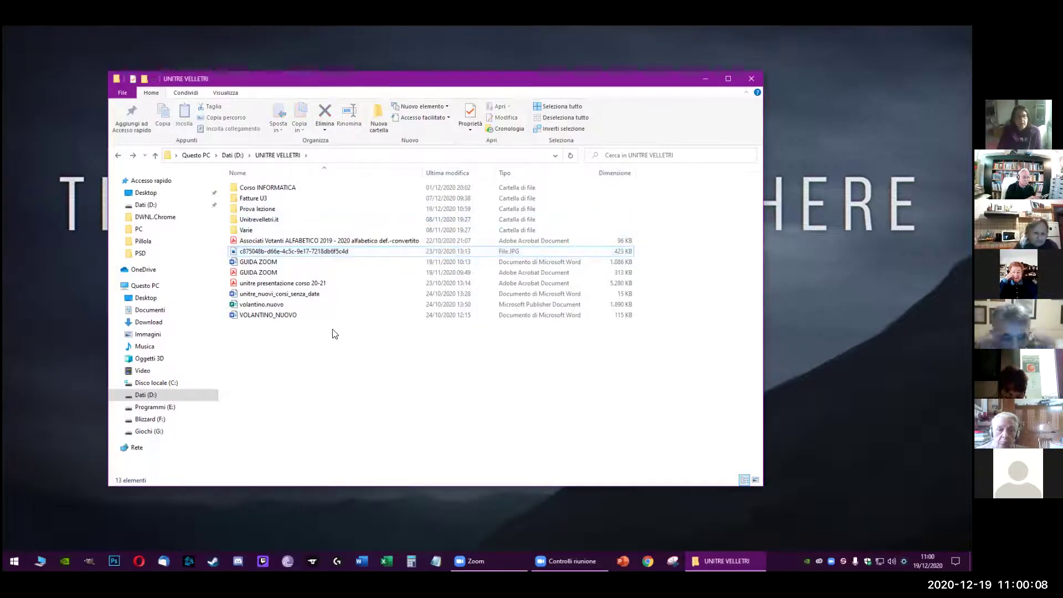
# Open the GUIDA ZOOM Word document and restore its maximized window to a smaller size.
pyautogui.doubleClick(261, 263)
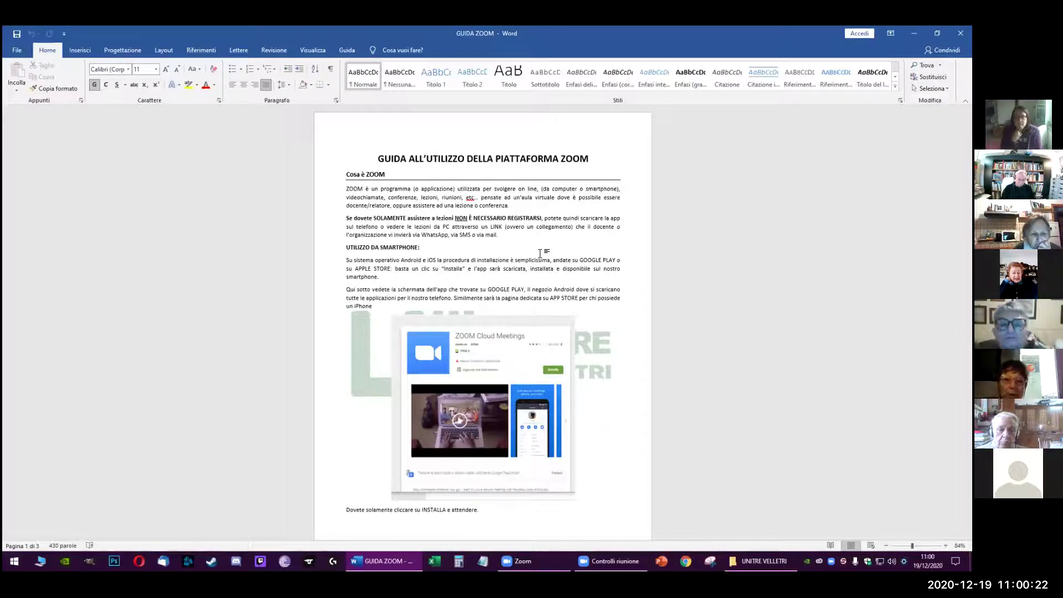
pyautogui.click(539, 254)
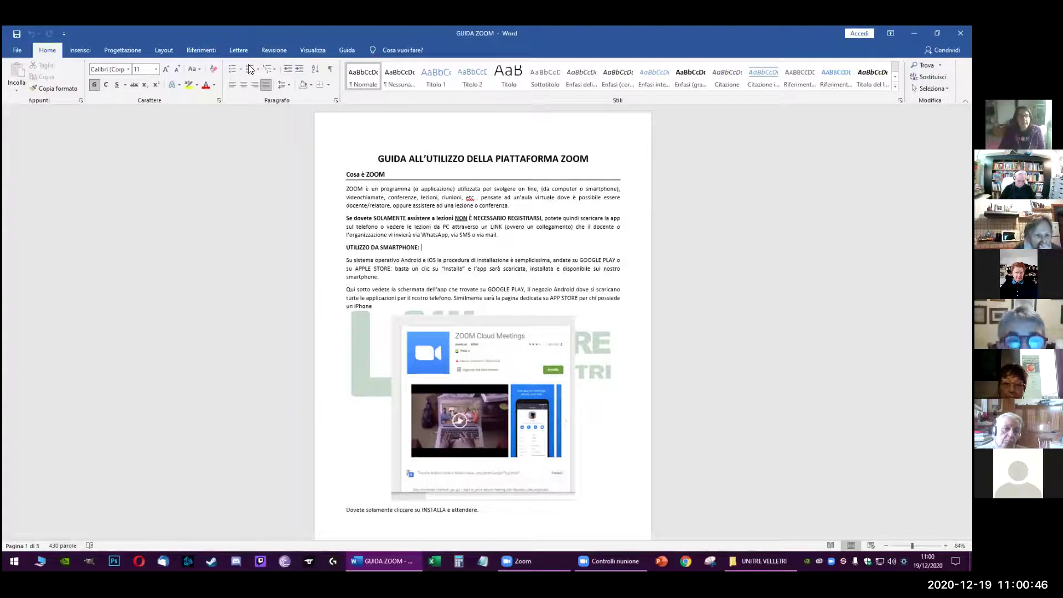
pyautogui.press('super+Down')
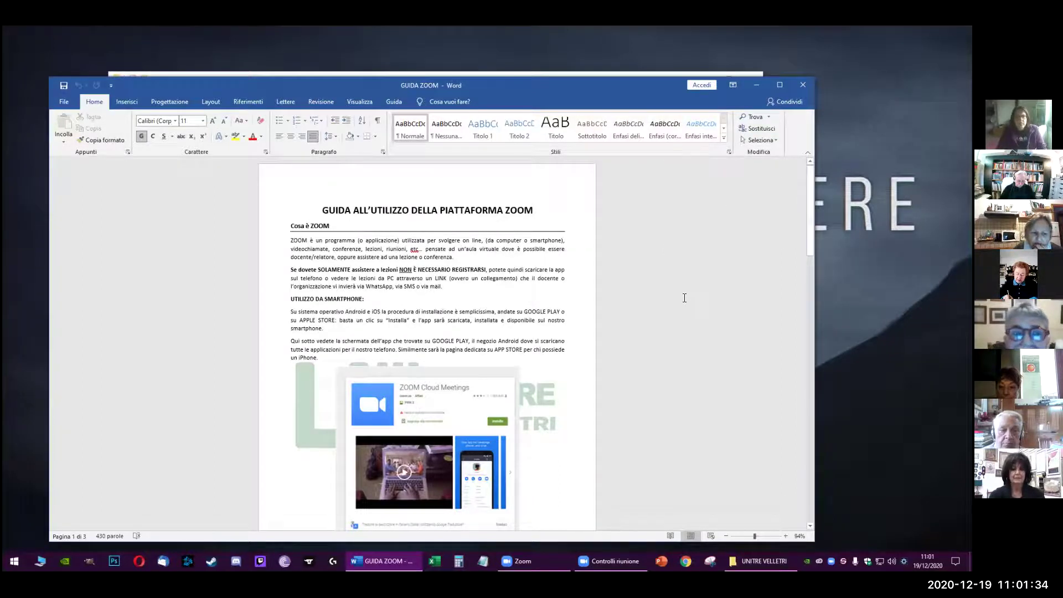
# Zoom the GUIDA ZOOM document to 104% and look through it from the title to the UTILIZZO DA PC section and back.
pyautogui.scroll(1, 684, 298)
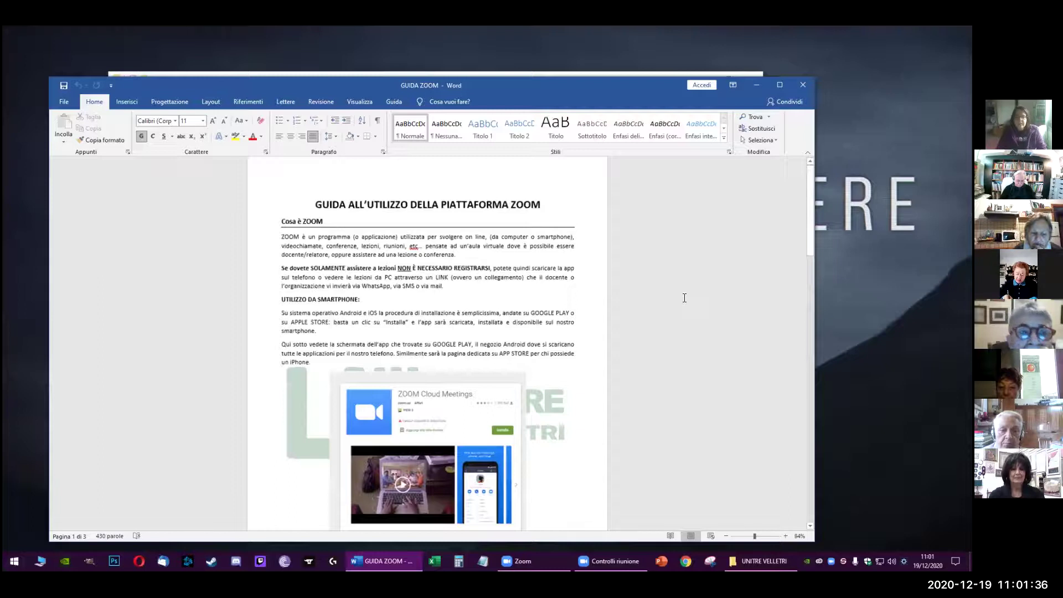
pyautogui.scroll(2, 684, 298)
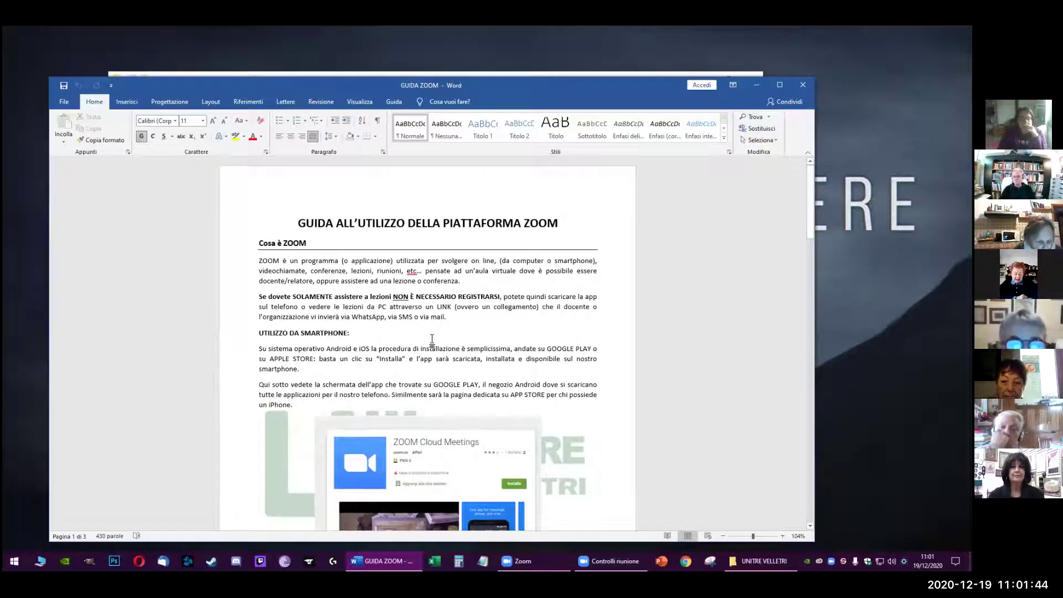
pyautogui.scroll(-1, 471, 310)
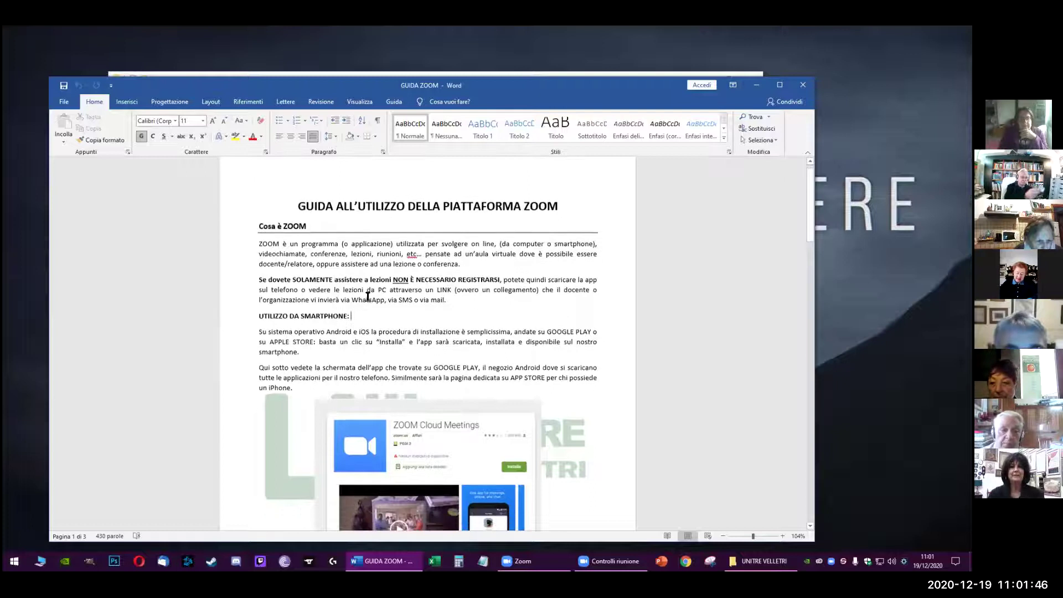
pyautogui.scroll(-1, 587, 285)
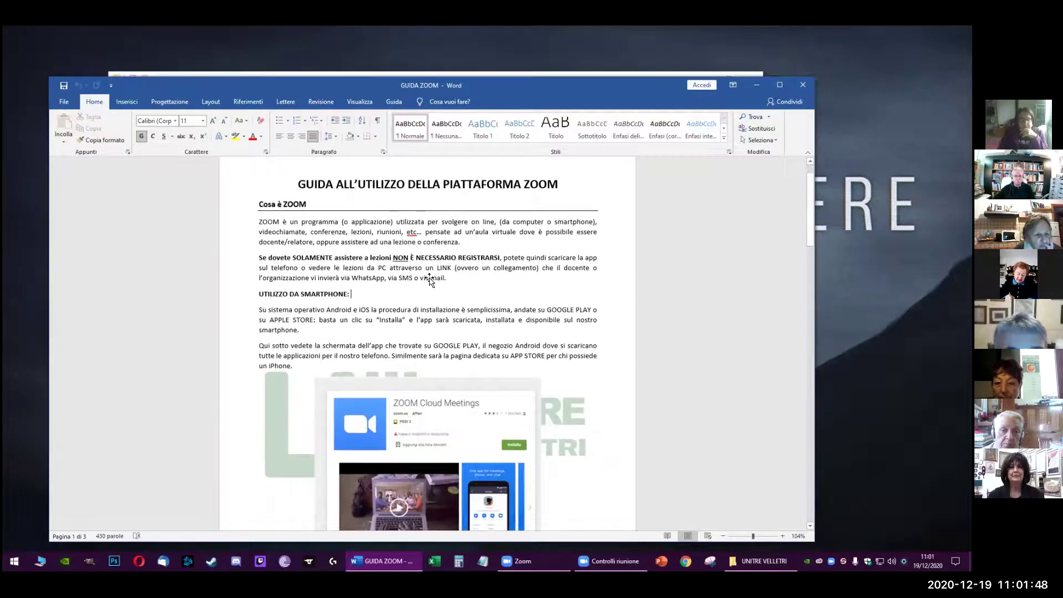
pyautogui.scroll(-6, 430, 280)
pyautogui.click(640, 321)
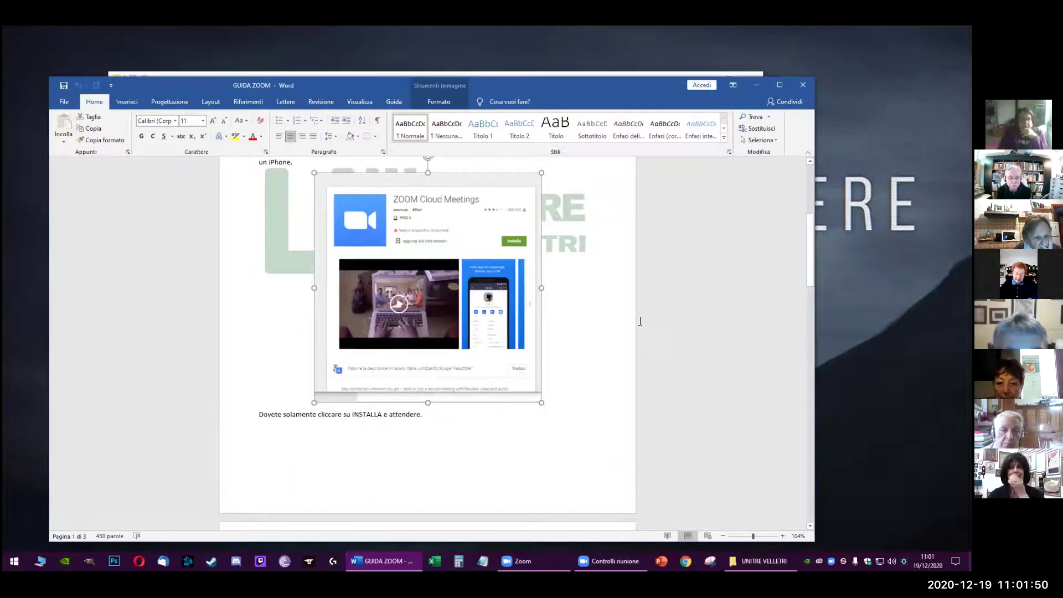
pyautogui.scroll(-2, 640, 322)
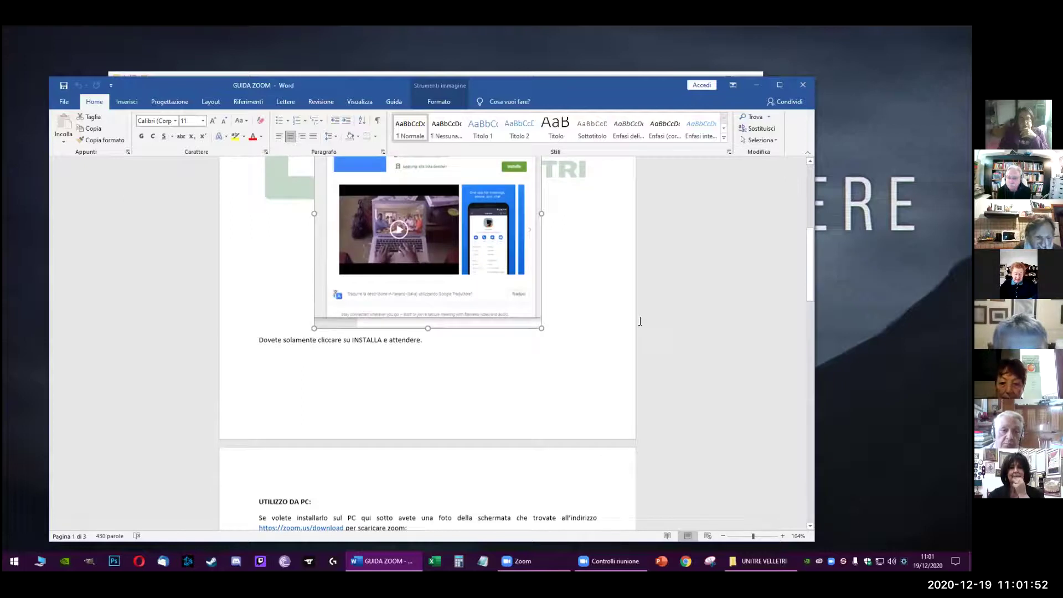
pyautogui.scroll(-4, 640, 321)
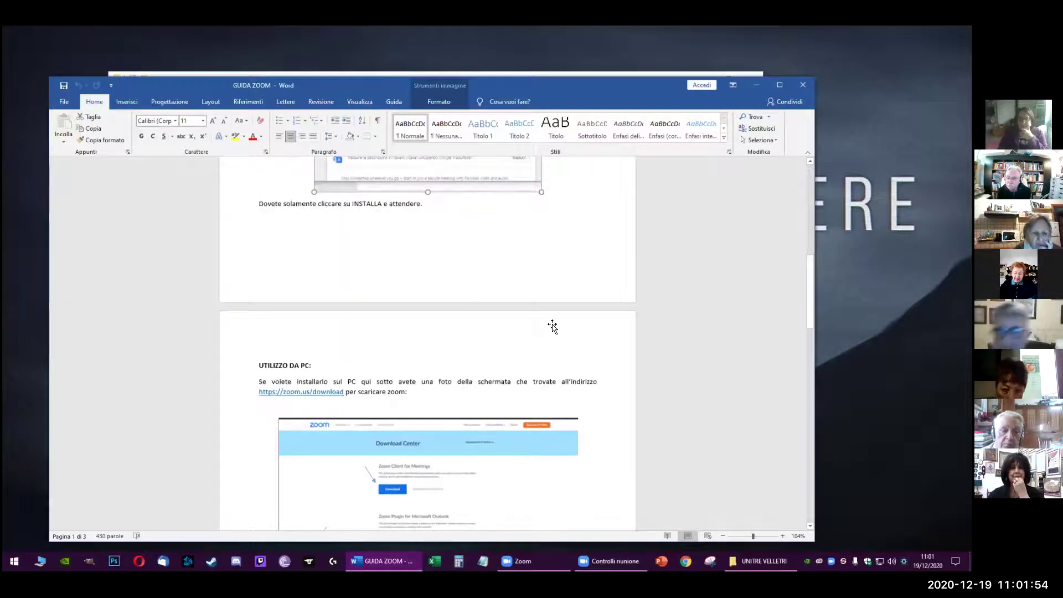
pyautogui.scroll(-4, 552, 327)
pyautogui.scroll(7, 552, 332)
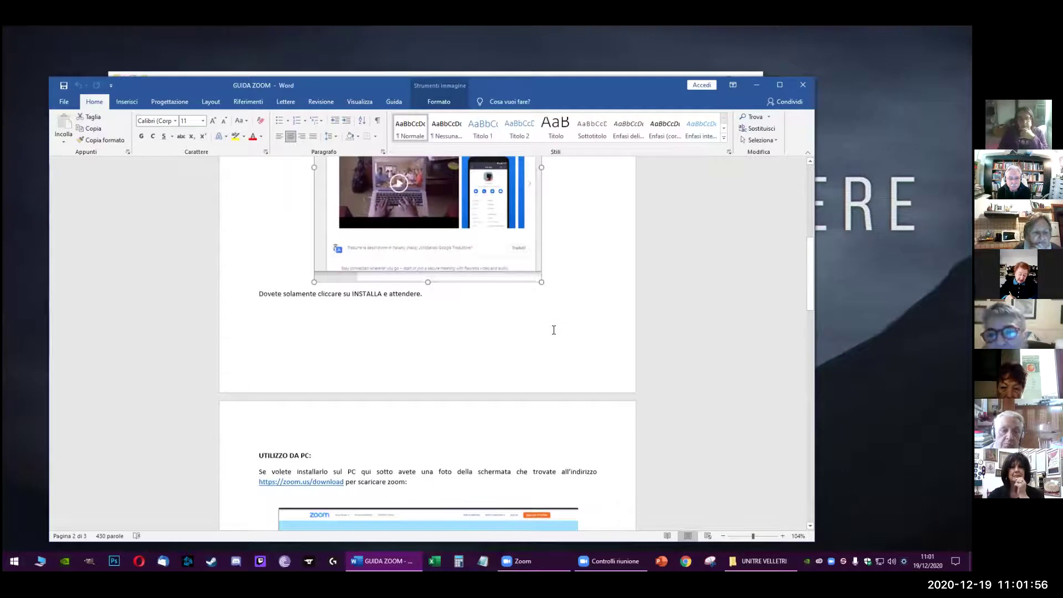
pyautogui.scroll(7, 553, 330)
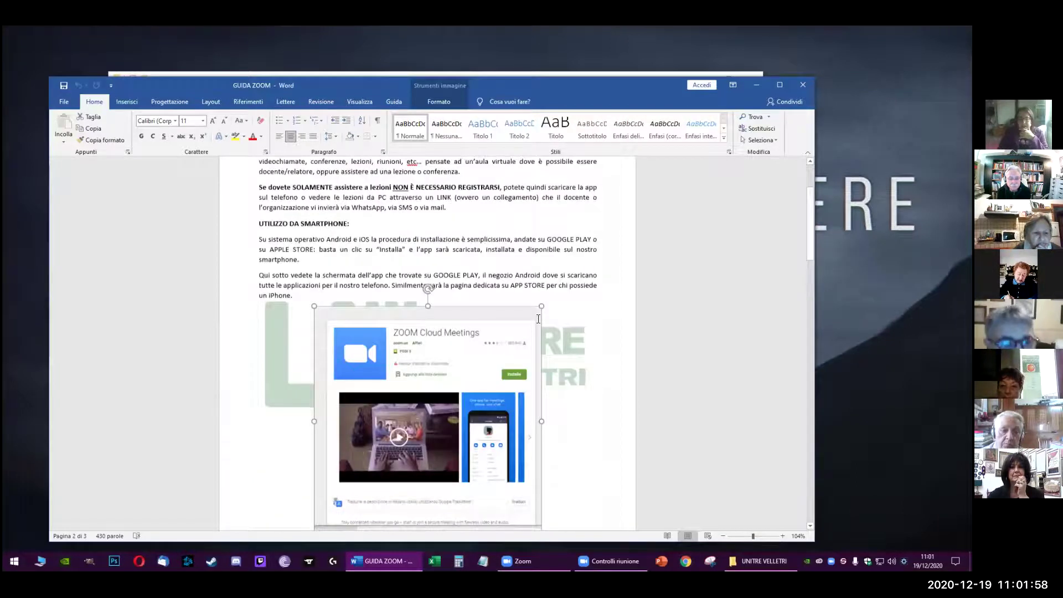
pyautogui.click(538, 318)
pyautogui.scroll(3, 541, 315)
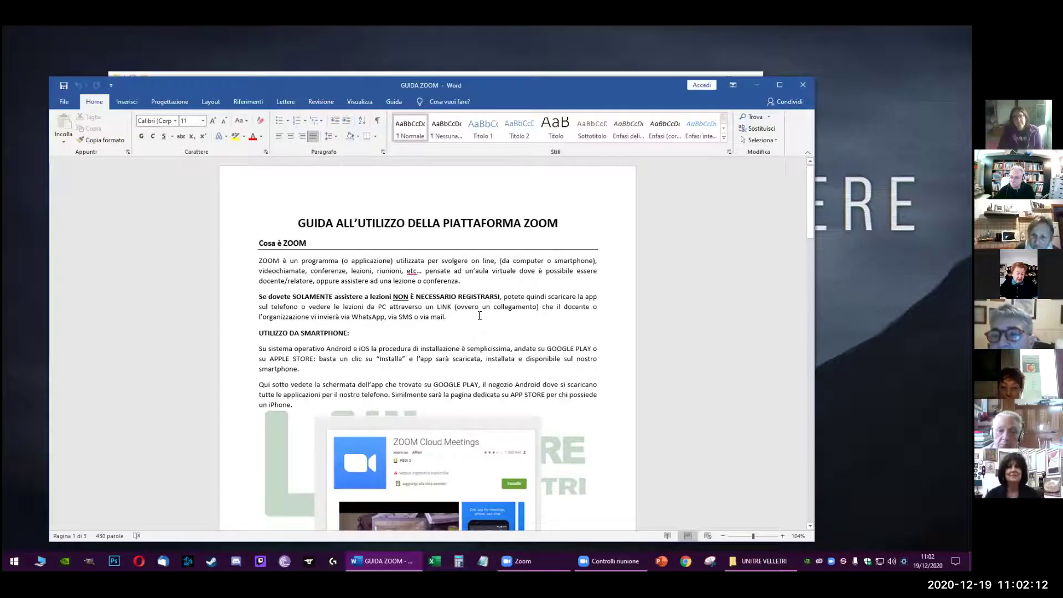
# Place the text cursor in the introductory paragraphs and move it between lines and letters, ending at the start of "ZOOM è un programma".
pyautogui.click(357, 330)
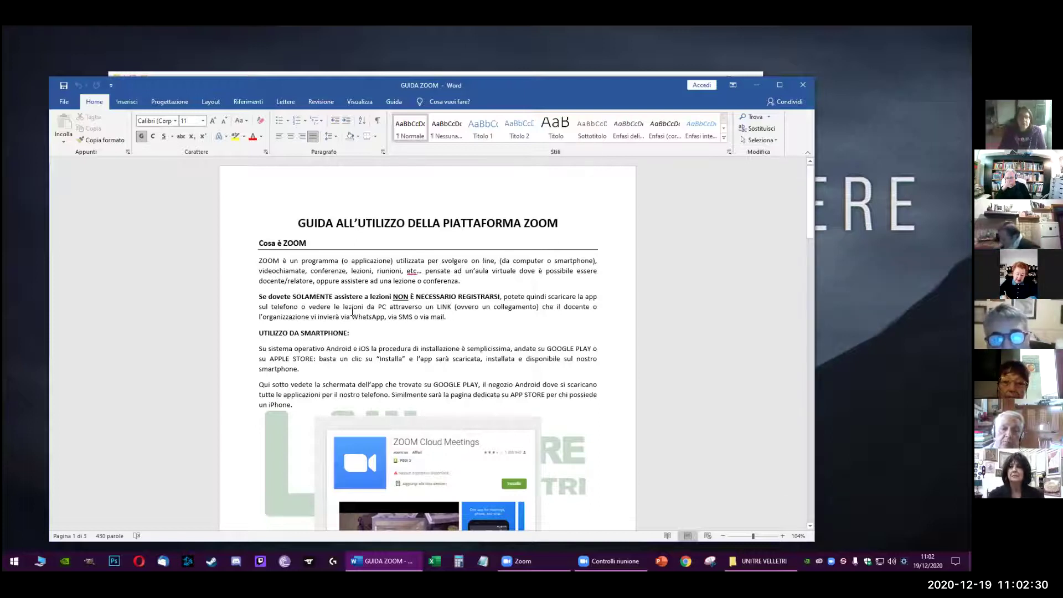
pyautogui.click(445, 318)
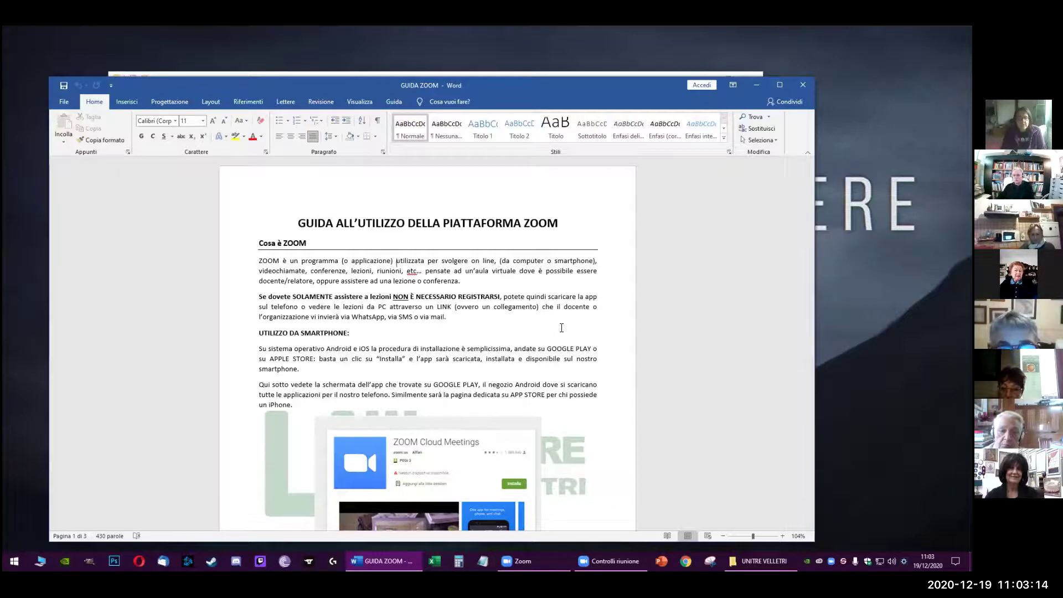
pyautogui.press('Down')
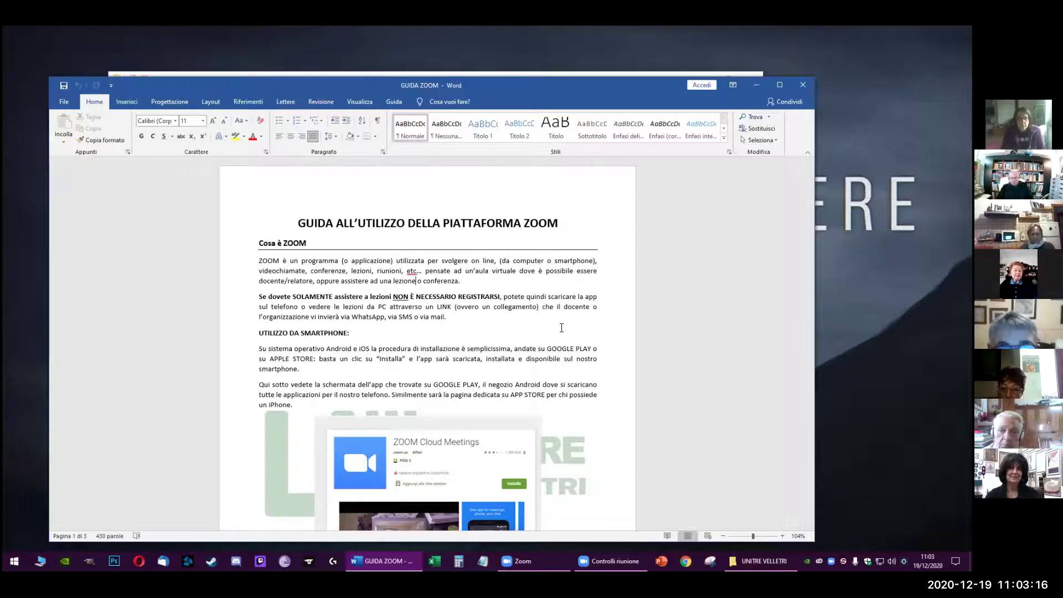
pyautogui.press('Up')
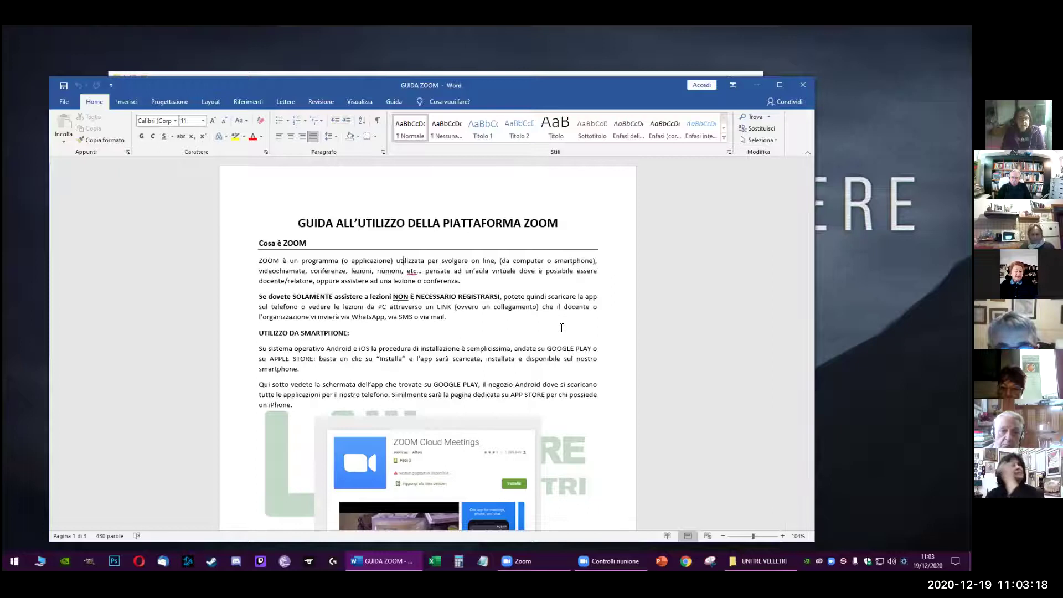
pyautogui.press('Up')
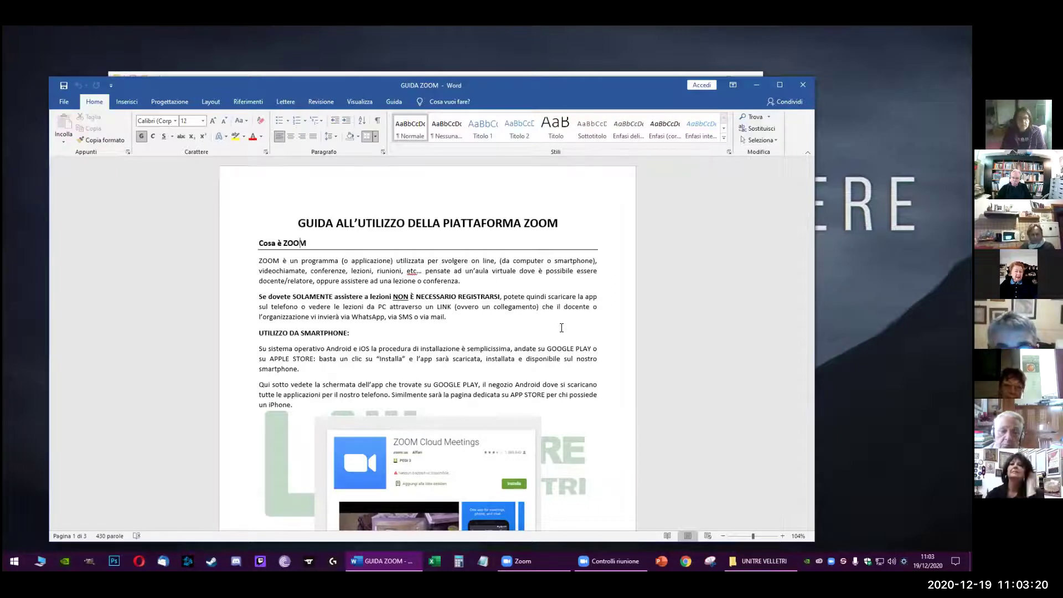
pyautogui.press('Down')
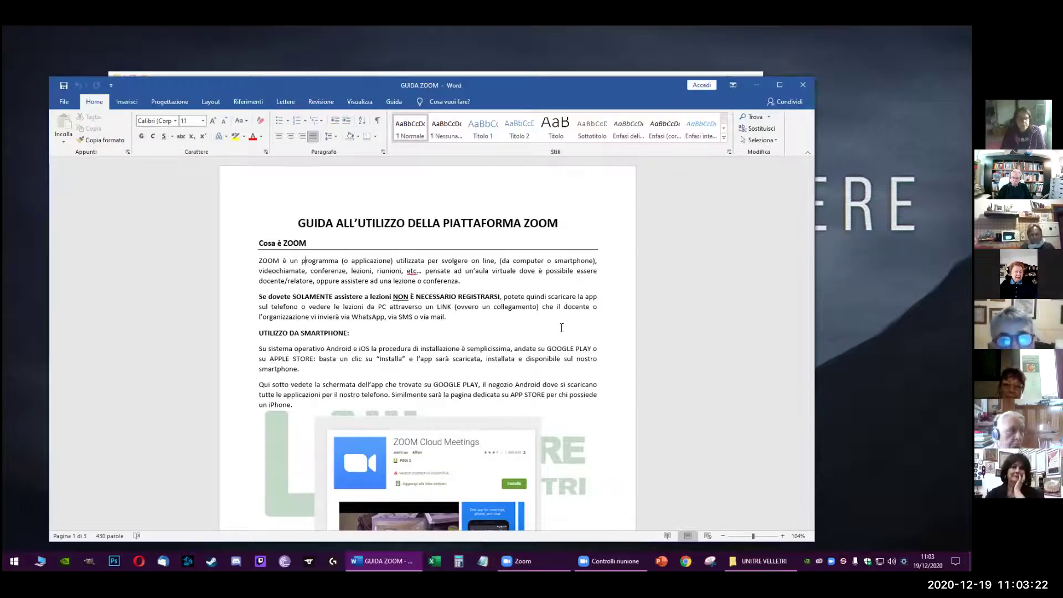
pyautogui.press('Left')
pyautogui.press('Left')
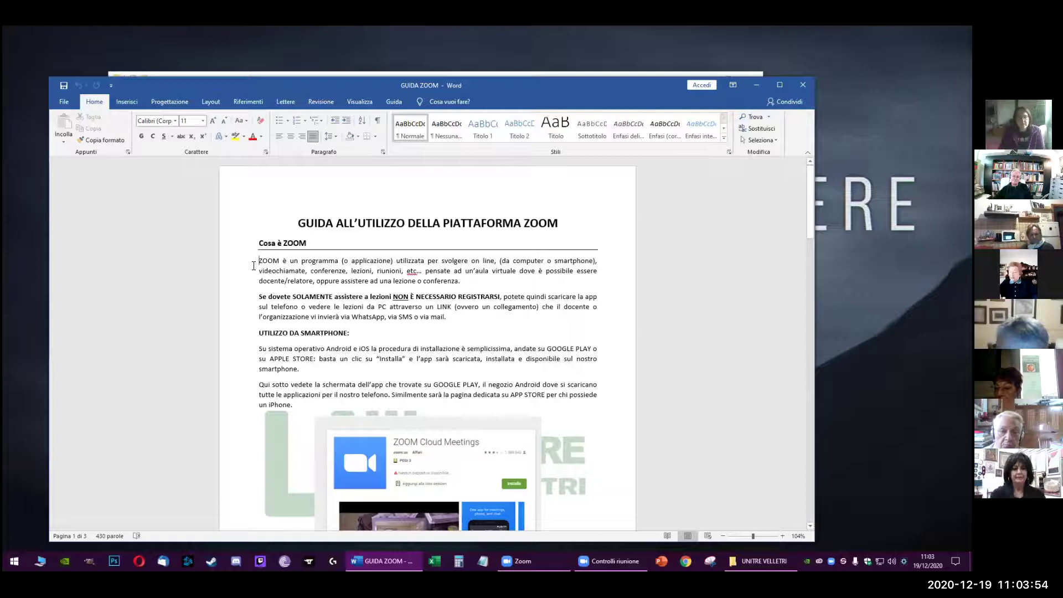
# Select the words "ZOOM è un programma", clear the selection, and zoom the document to 154%.
pyautogui.moveTo(260, 261); pyautogui.dragTo(325, 264)
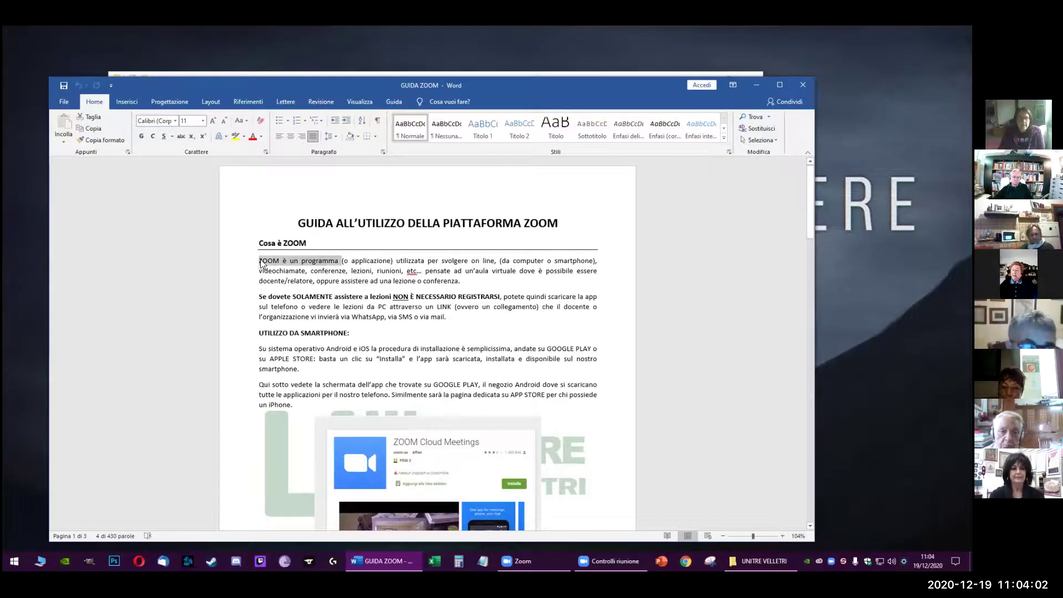
pyautogui.click(260, 264)
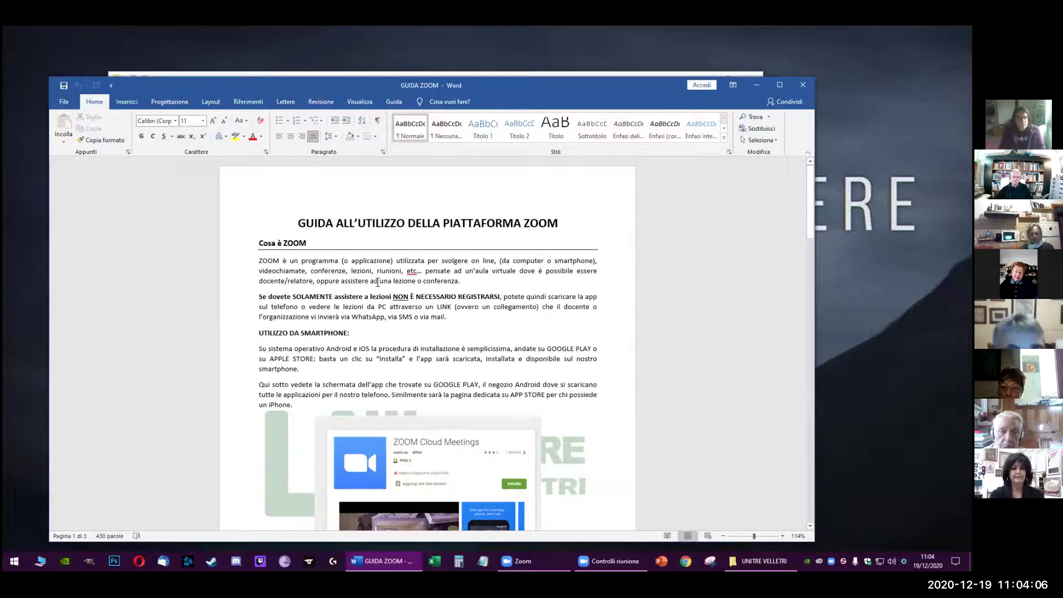
pyautogui.scroll(1, 378, 282)
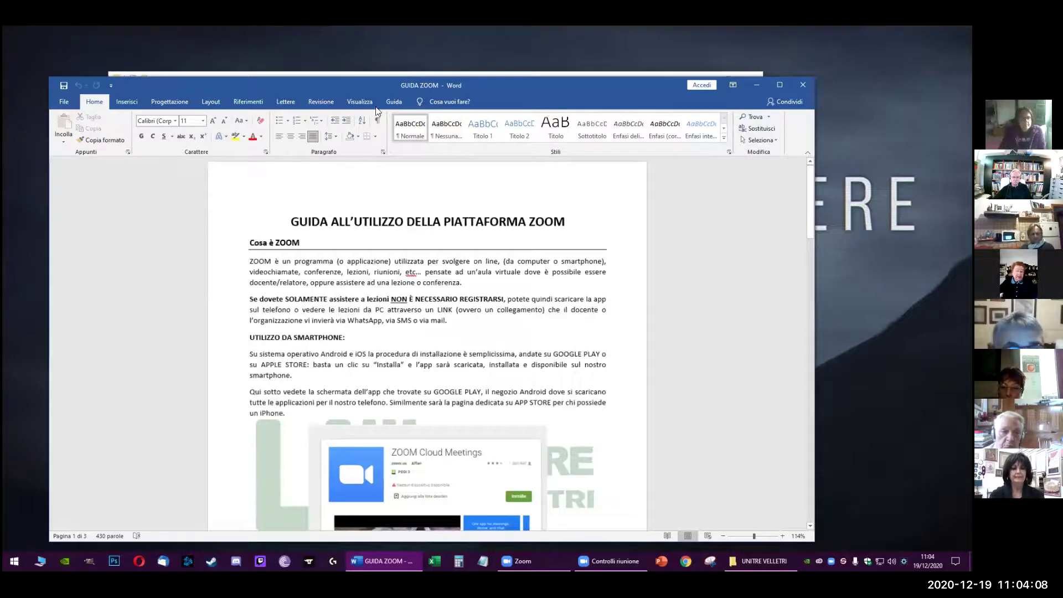
pyautogui.scroll(1, 377, 282)
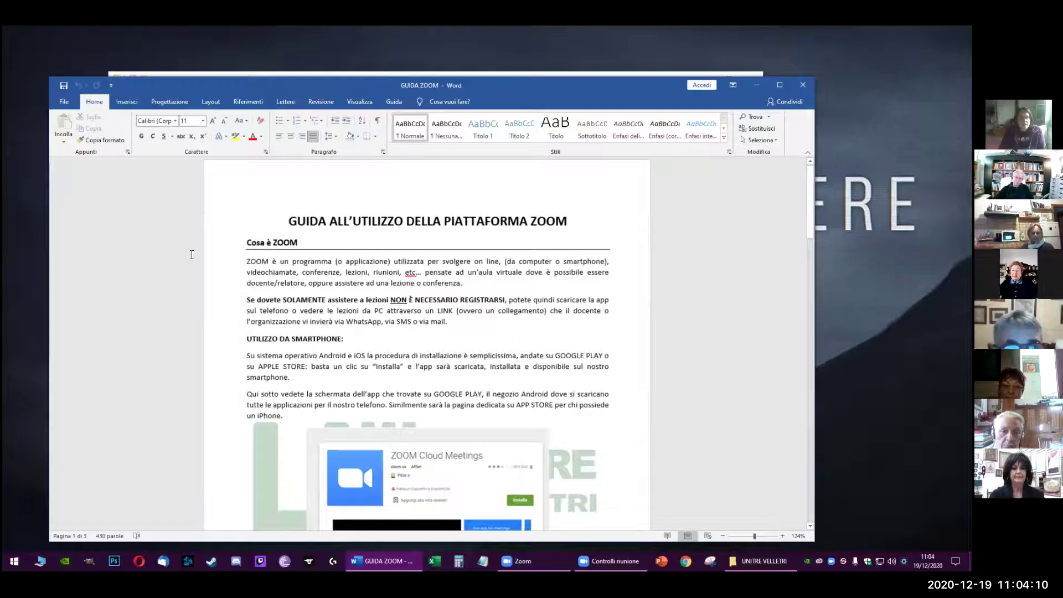
pyautogui.scroll(3, 192, 254)
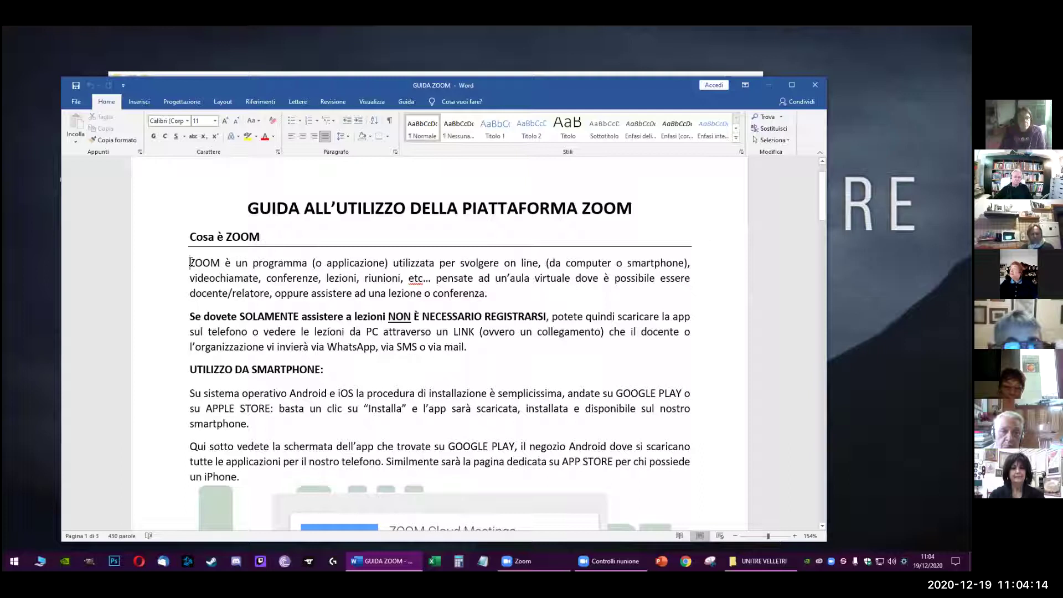
# Cut "ZOOM è un programma (o applicazione)" and paste it after "via SMS o via mail." with merged formatting.
pyautogui.moveTo(190, 262); pyautogui.dragTo(392, 262)
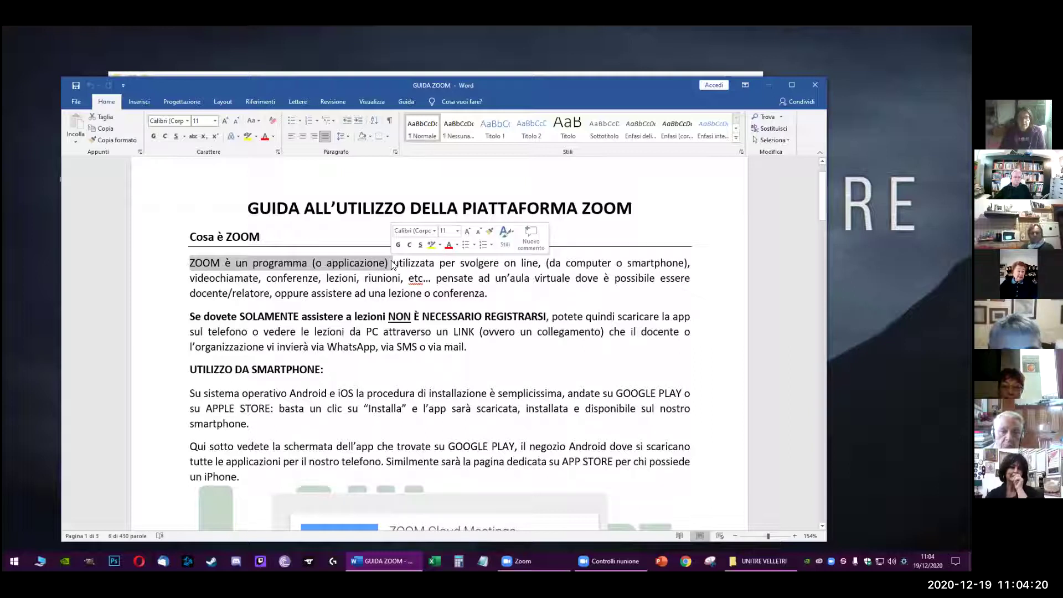
pyautogui.rightClick(270, 269)
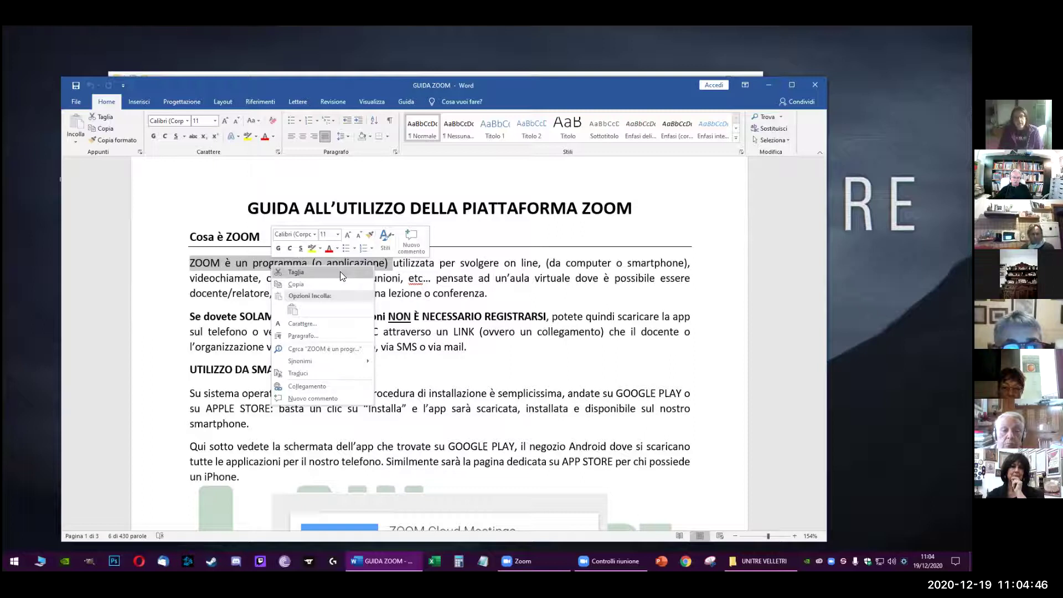
pyautogui.press('Escape')
pyautogui.hotkey('ctrl', 'x')
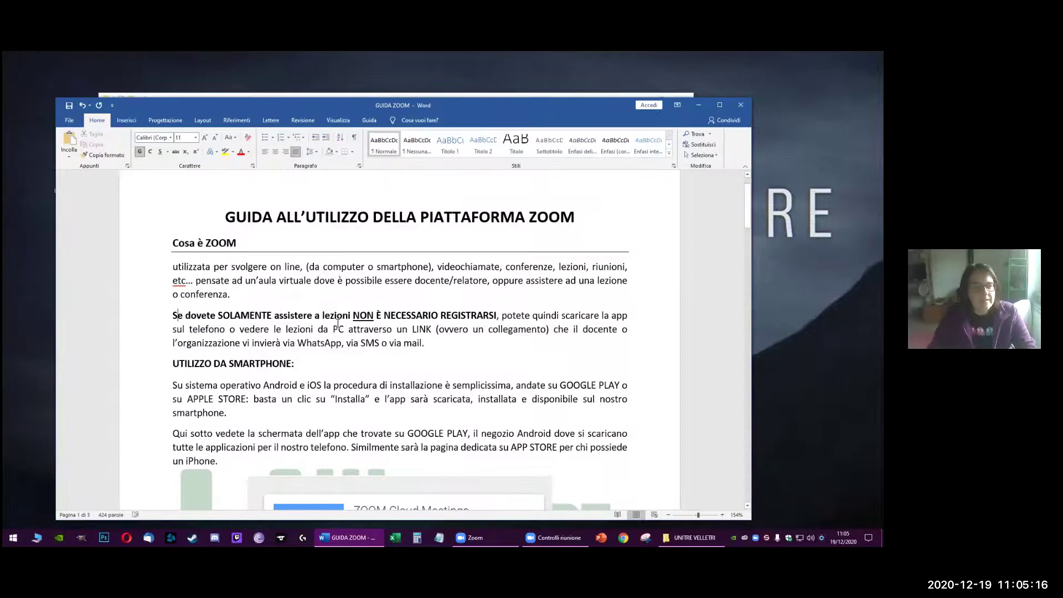
pyautogui.click(476, 345)
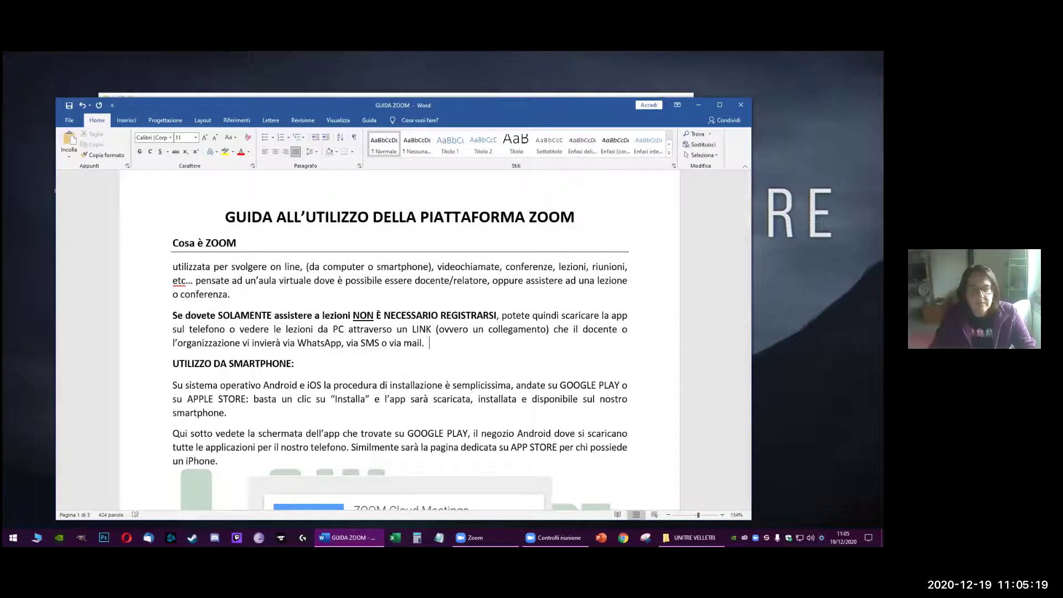
pyautogui.rightClick(443, 350)
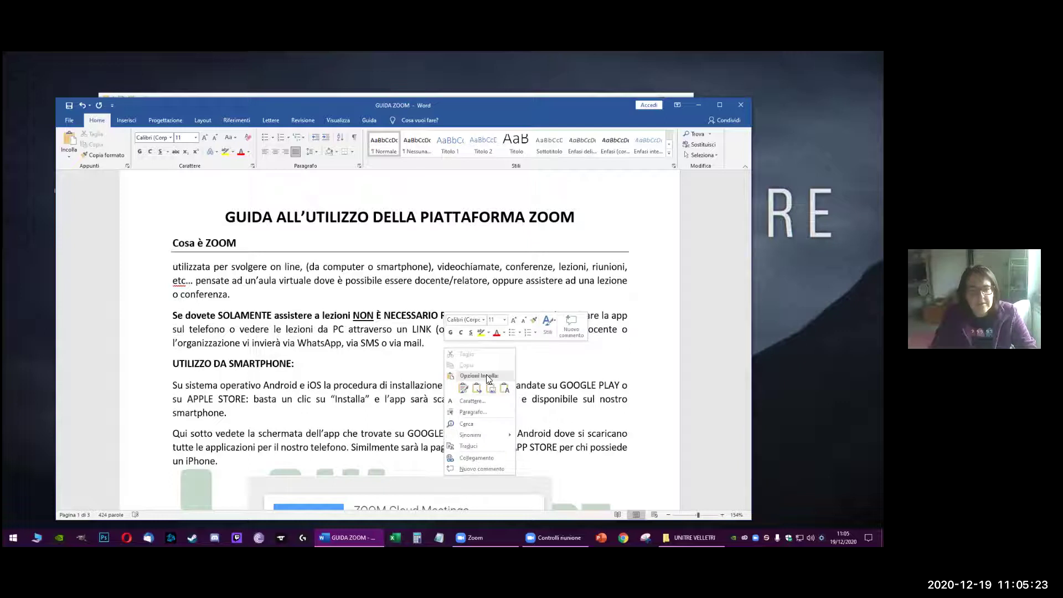
pyautogui.press('u')
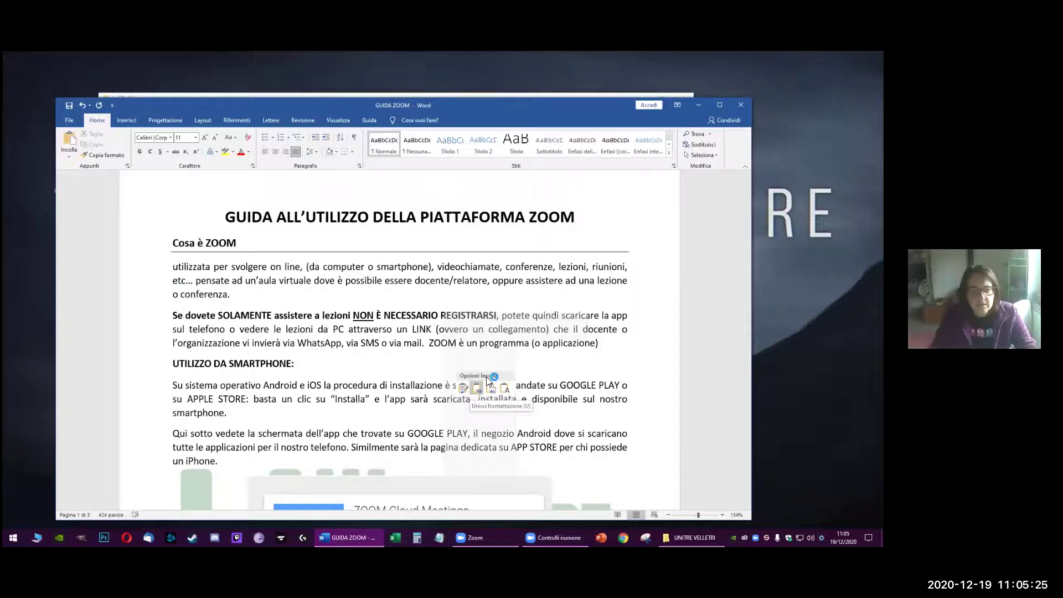
pyautogui.click(502, 384)
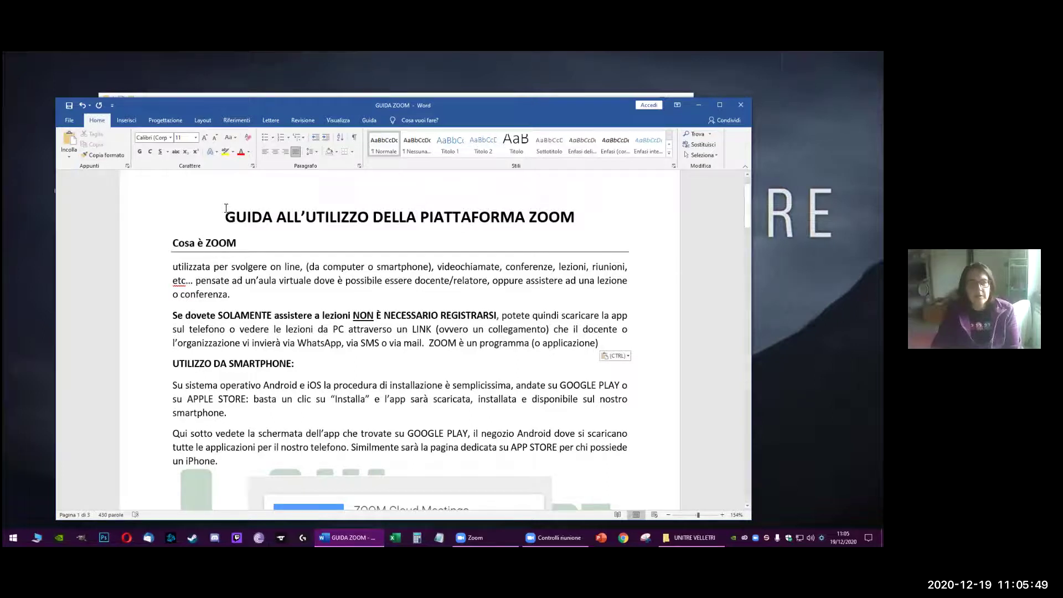
# Cut the words GUIDA and DELLA out of the document title.
pyautogui.moveTo(226, 216); pyautogui.dragTo(274, 217)
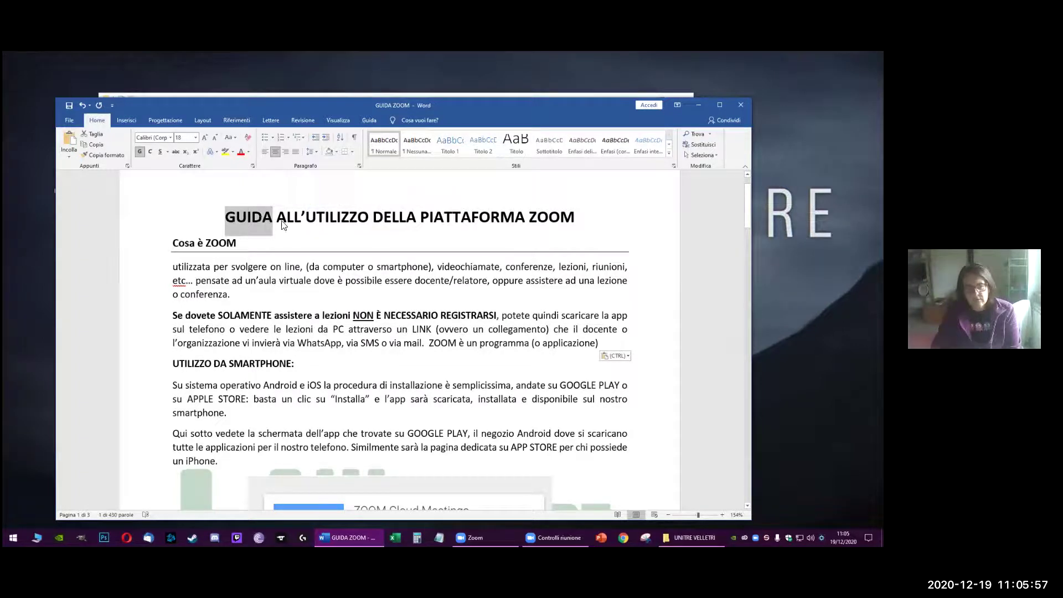
pyautogui.rightClick(261, 218)
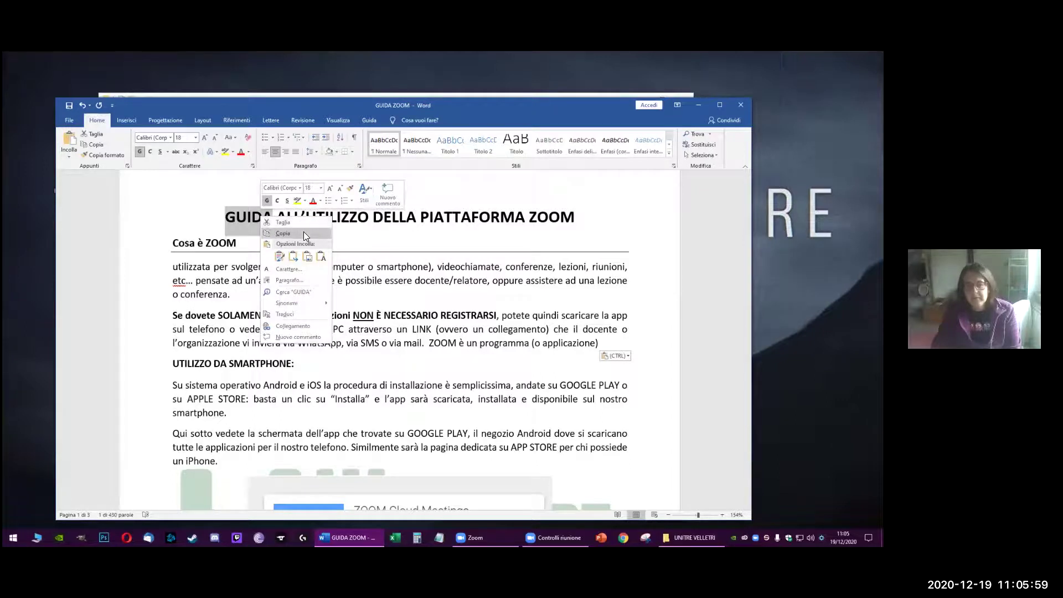
pyautogui.click(98, 148)
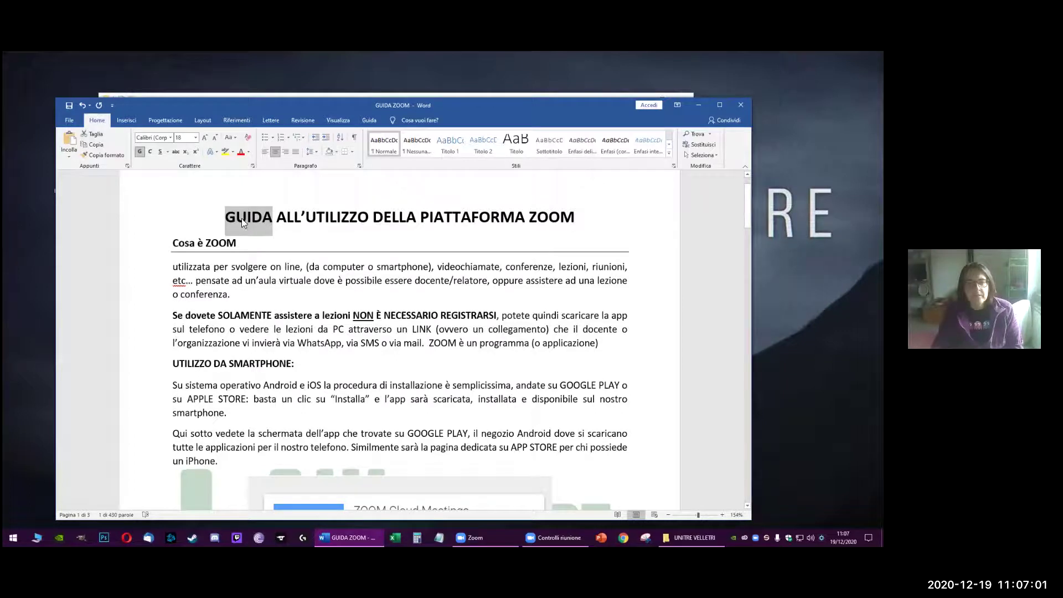
pyautogui.click(101, 136)
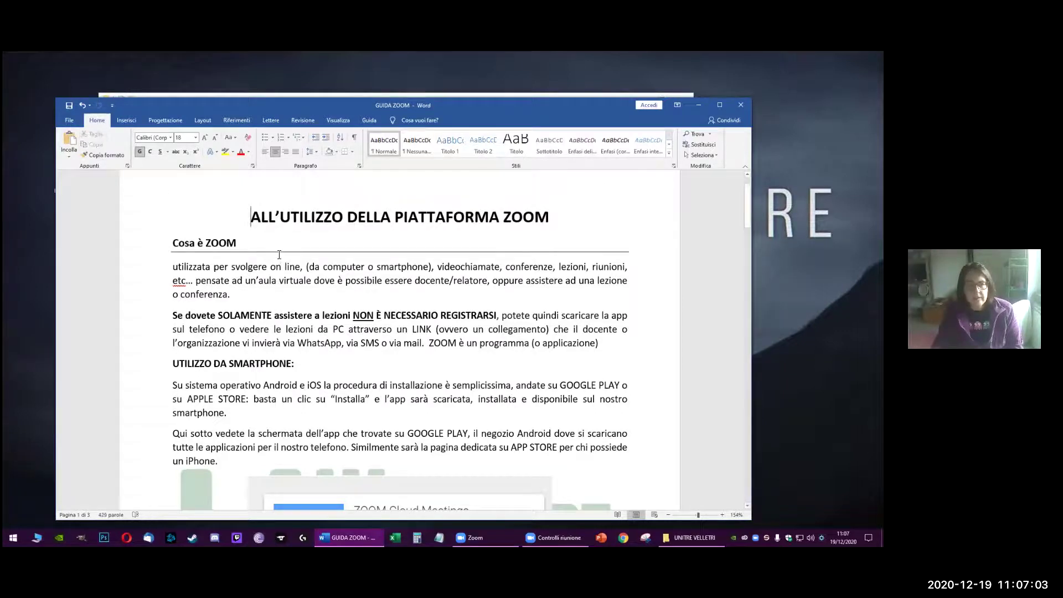
pyautogui.doubleClick(375, 218)
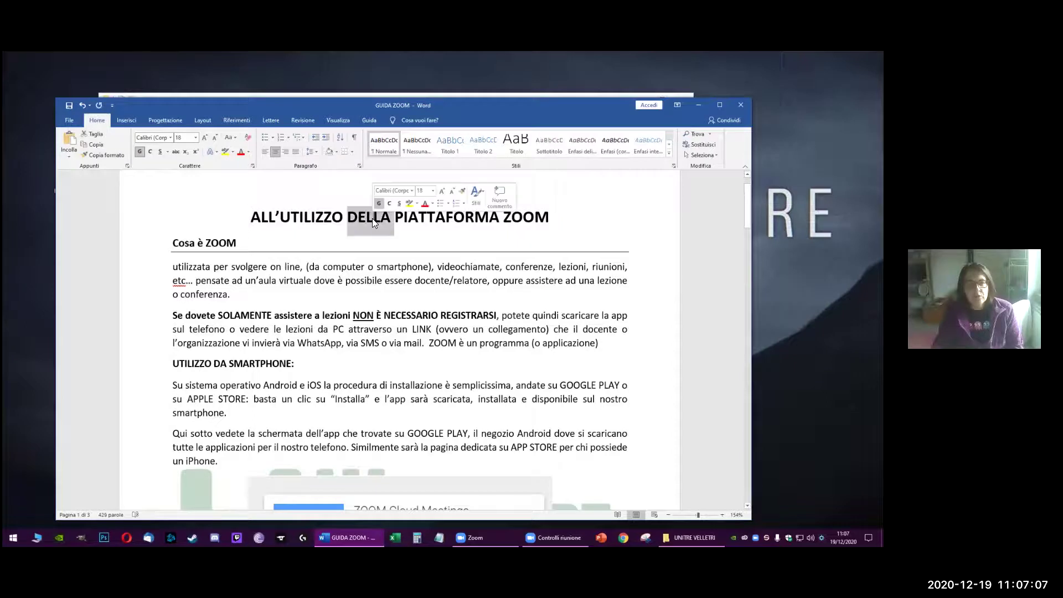
pyautogui.click(103, 136)
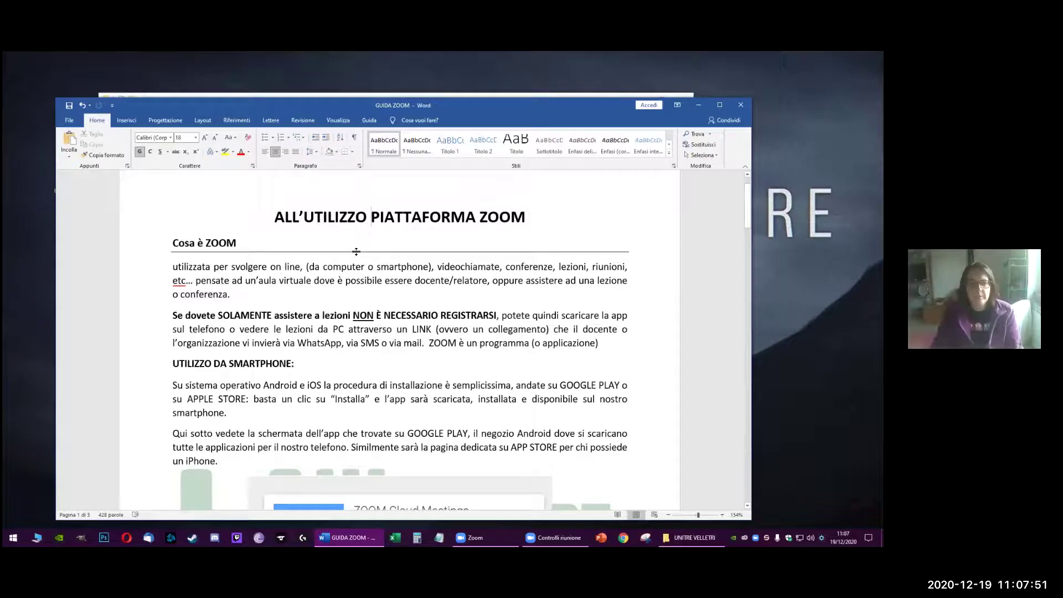
# Close the GUIDA ZOOM document without saving its changes and reopen it from the UNITRE VELLETRI folder.
pyautogui.click(740, 104)
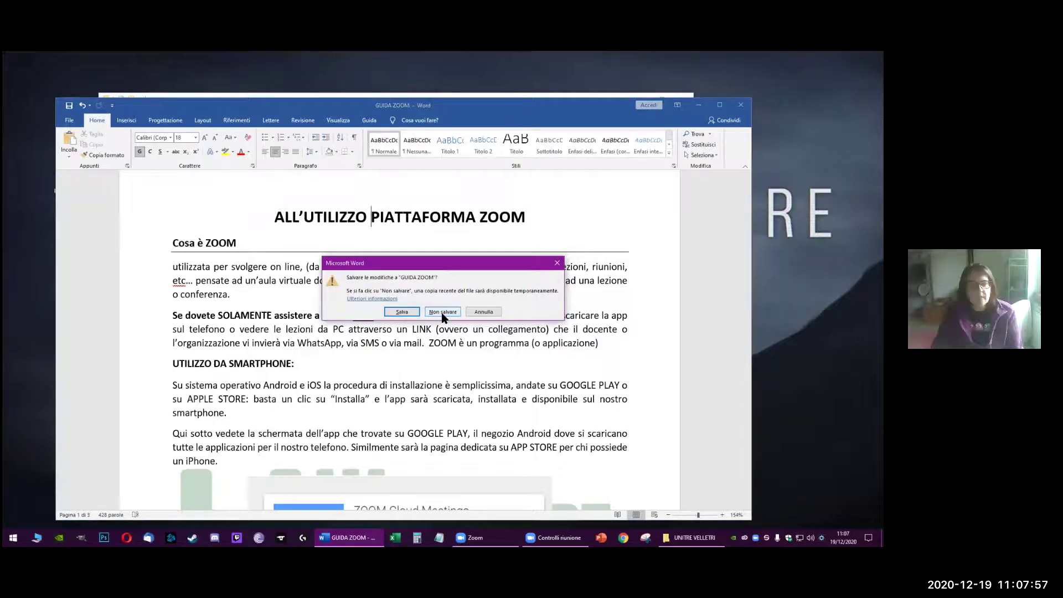
pyautogui.click(442, 312)
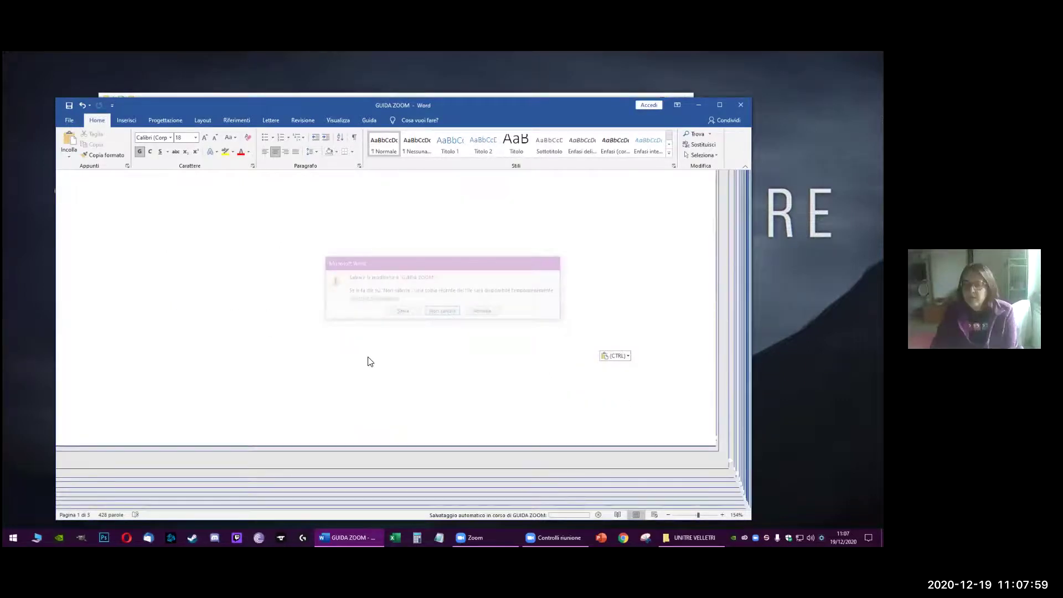
pyautogui.click(371, 360)
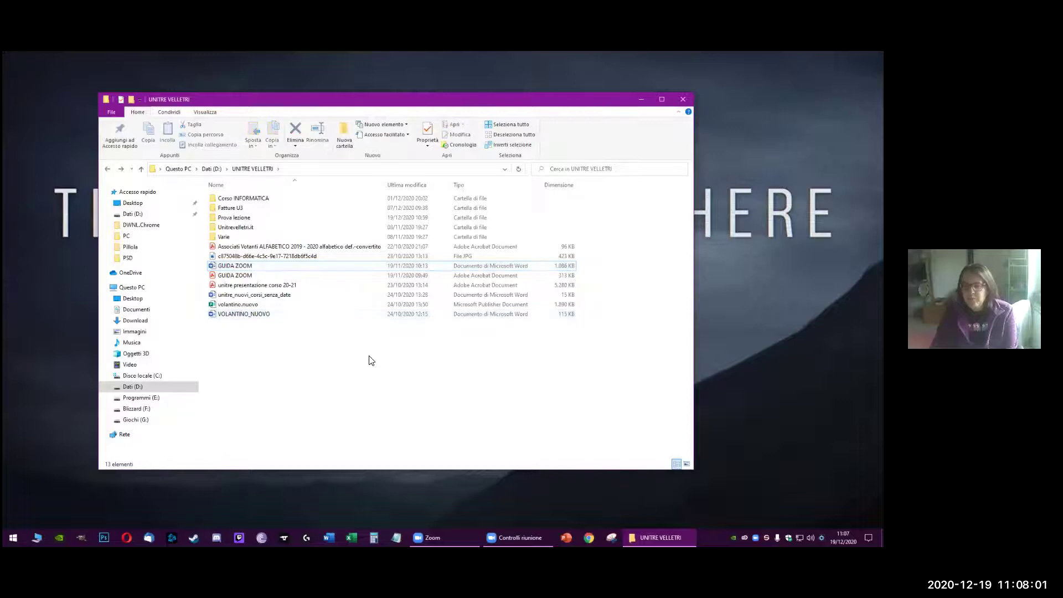
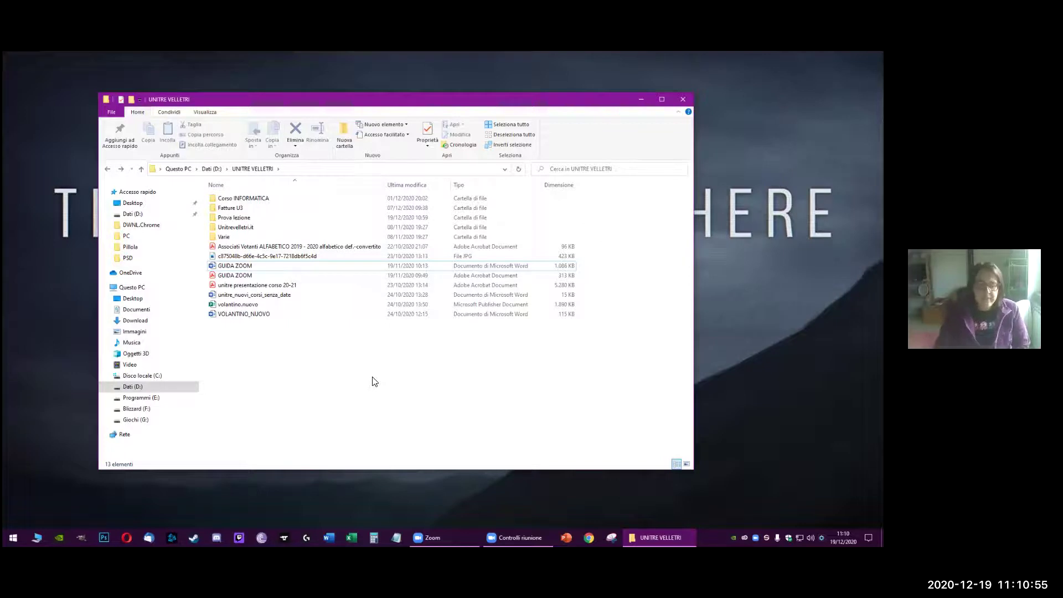
pyautogui.click(238, 267)
pyautogui.doubleClick(238, 267)
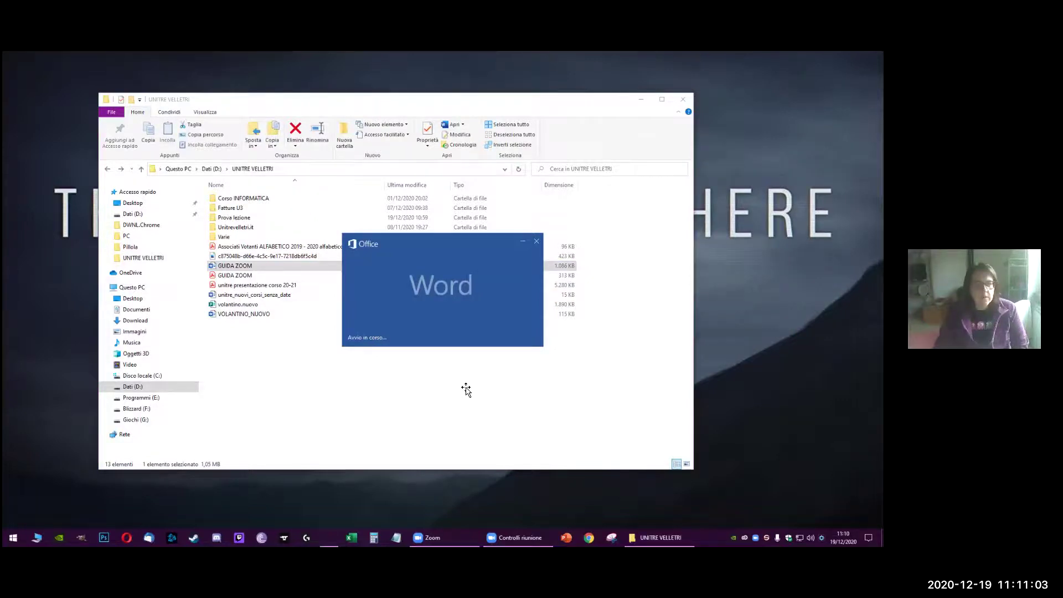
pyautogui.scroll(-10, 176, 259)
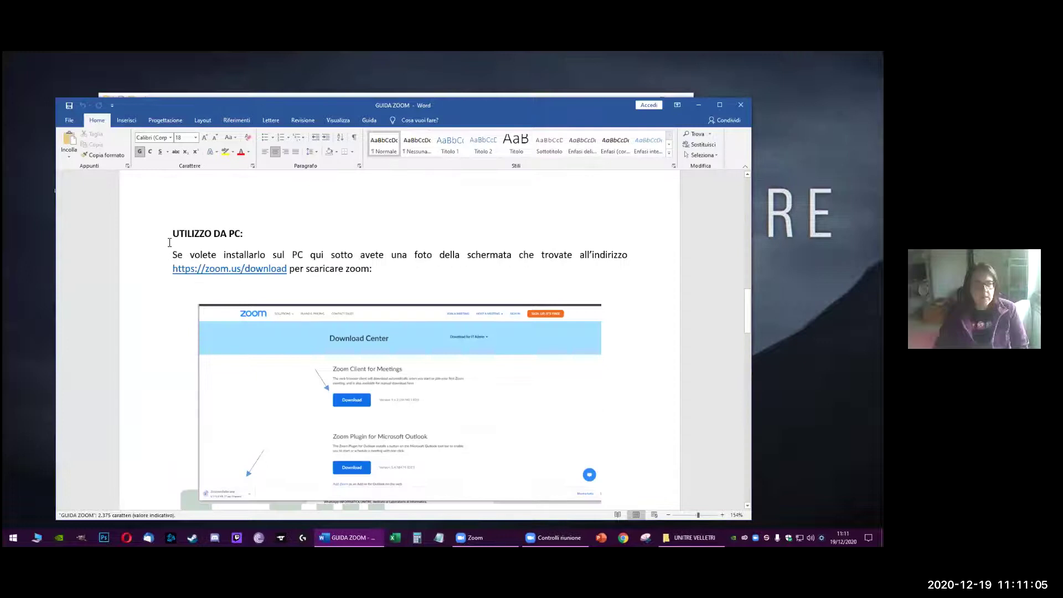
pyautogui.scroll(-1, 170, 242)
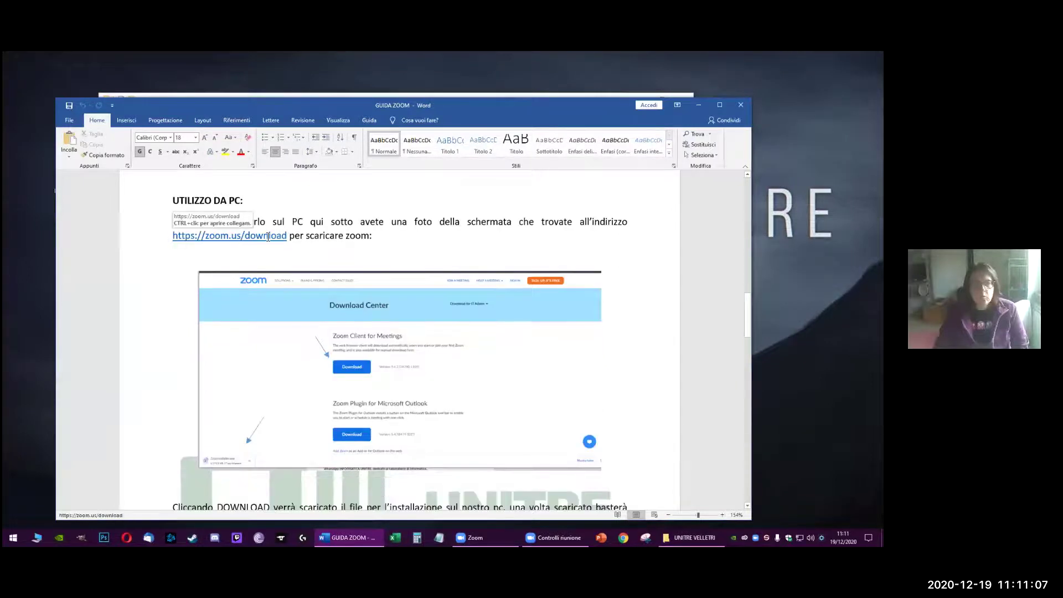
pyautogui.click(296, 238)
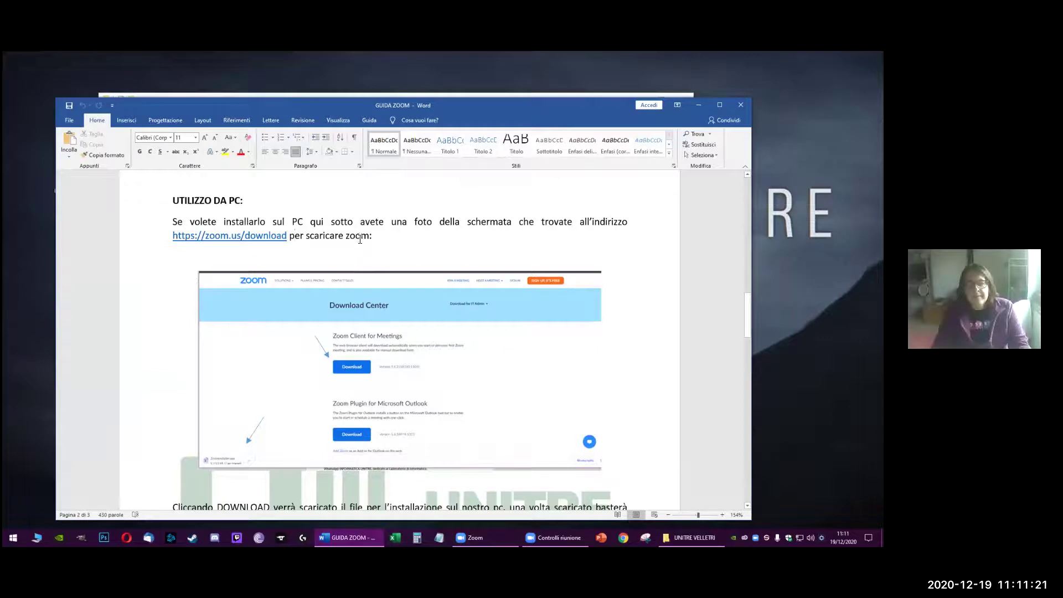
pyautogui.rightClick(254, 235)
pyautogui.click(326, 320)
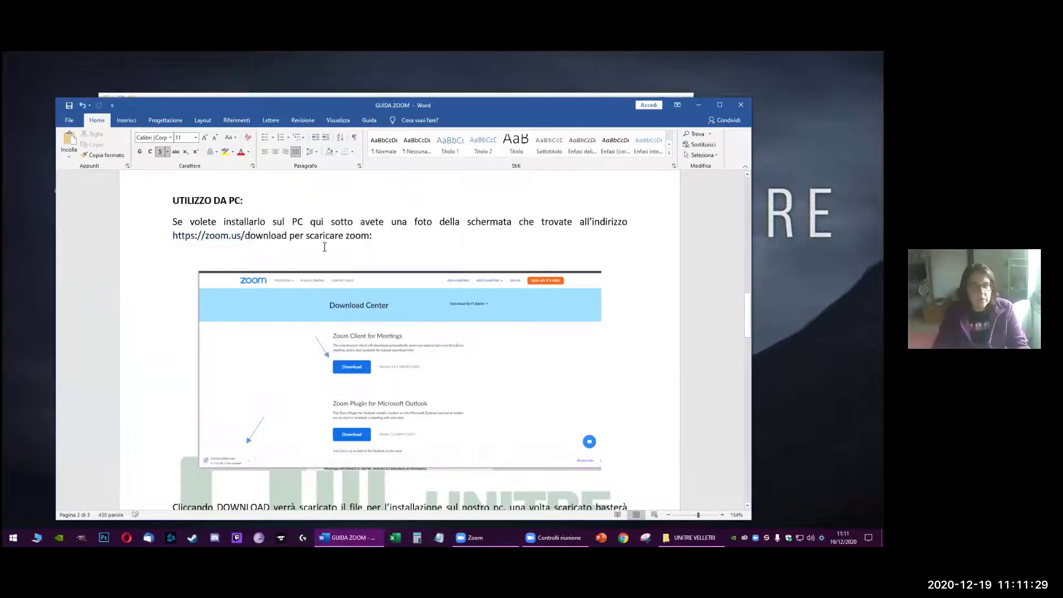
pyautogui.click(352, 239)
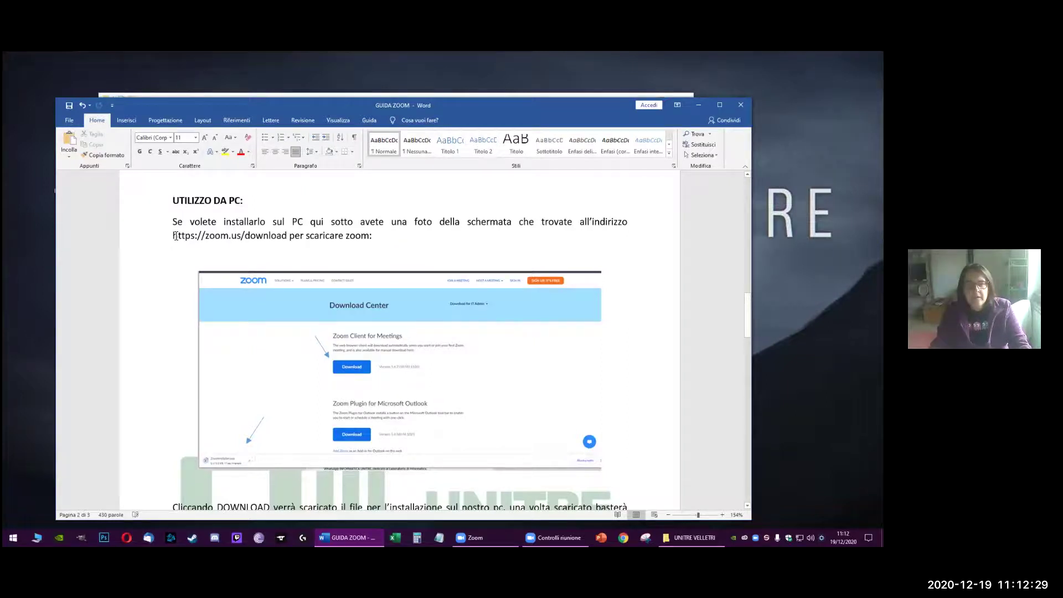
pyautogui.moveTo(174, 236); pyautogui.dragTo(277, 238)
pyautogui.hotkey('ctrl', 'c')
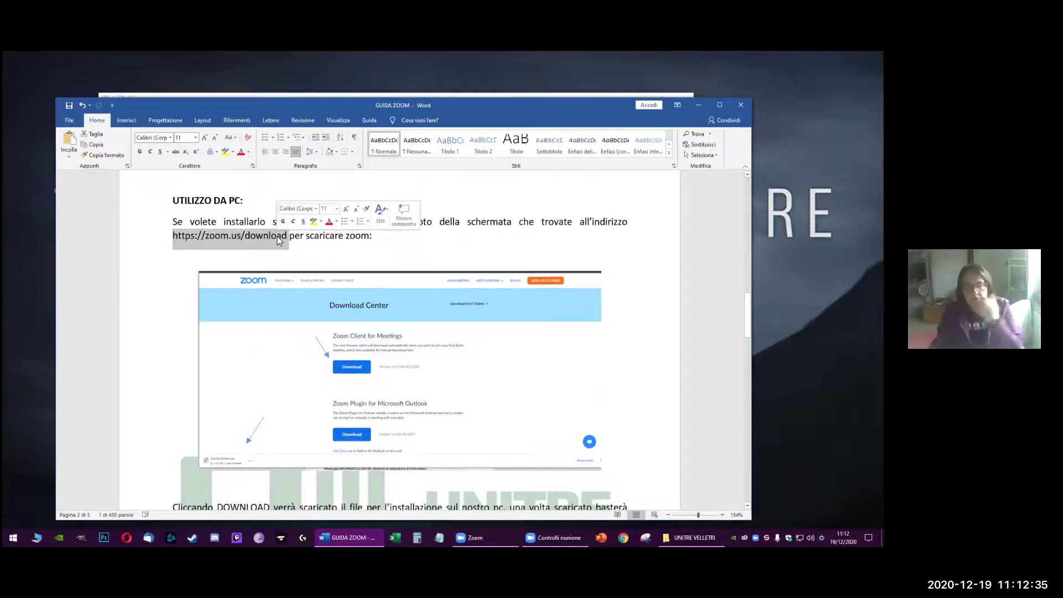
pyautogui.rightClick(277, 236)
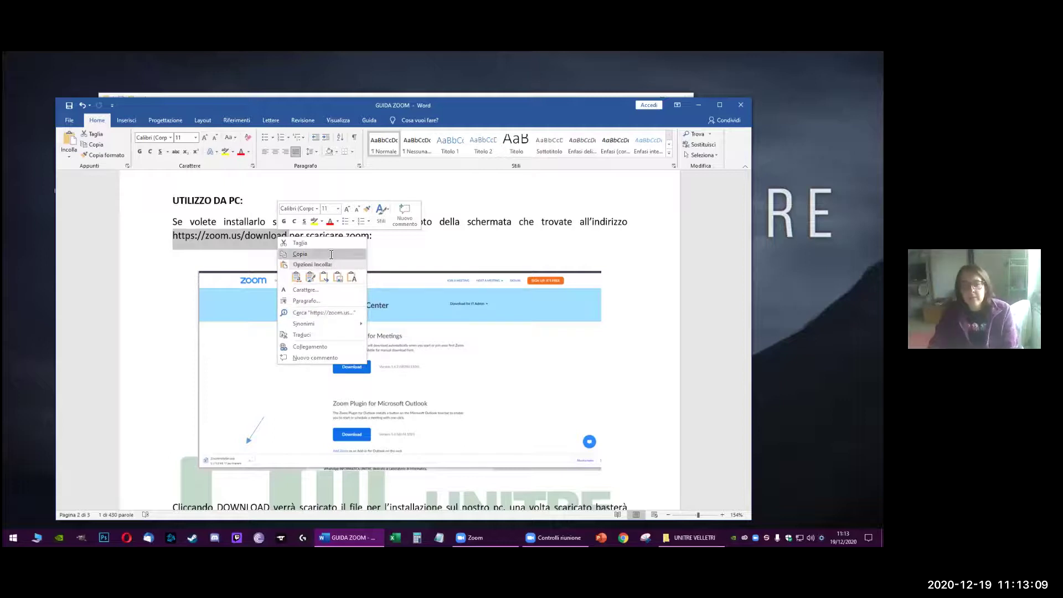
pyautogui.press('Escape')
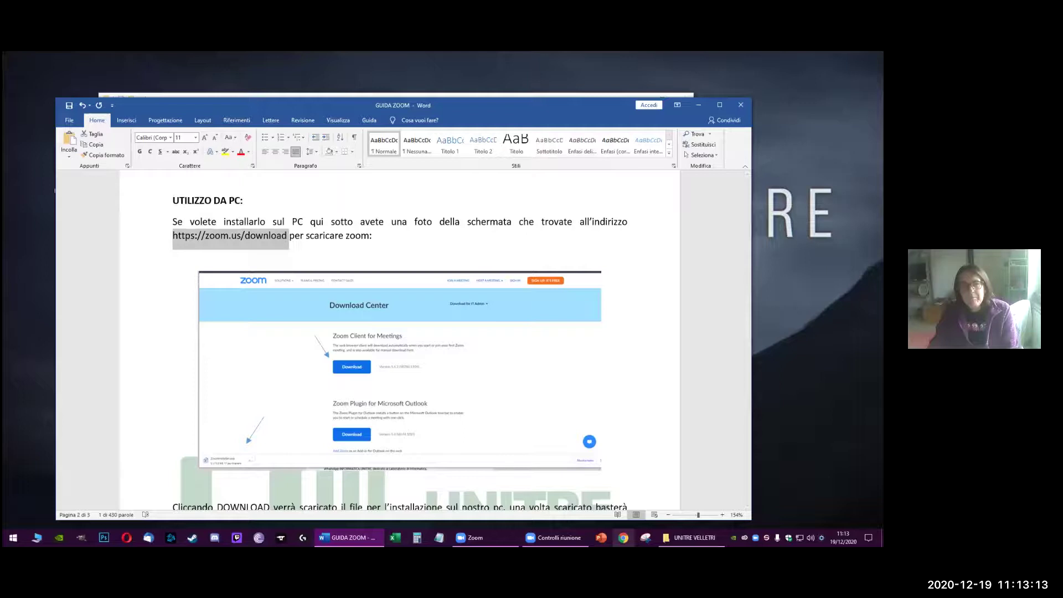
# Switch to a new Chrome window, paste the copied address into its address bar, and close the browser without loading the page.
pyautogui.keyDown('ctrl'); pyautogui.click(230, 235); pyautogui.keyUp('ctrl')
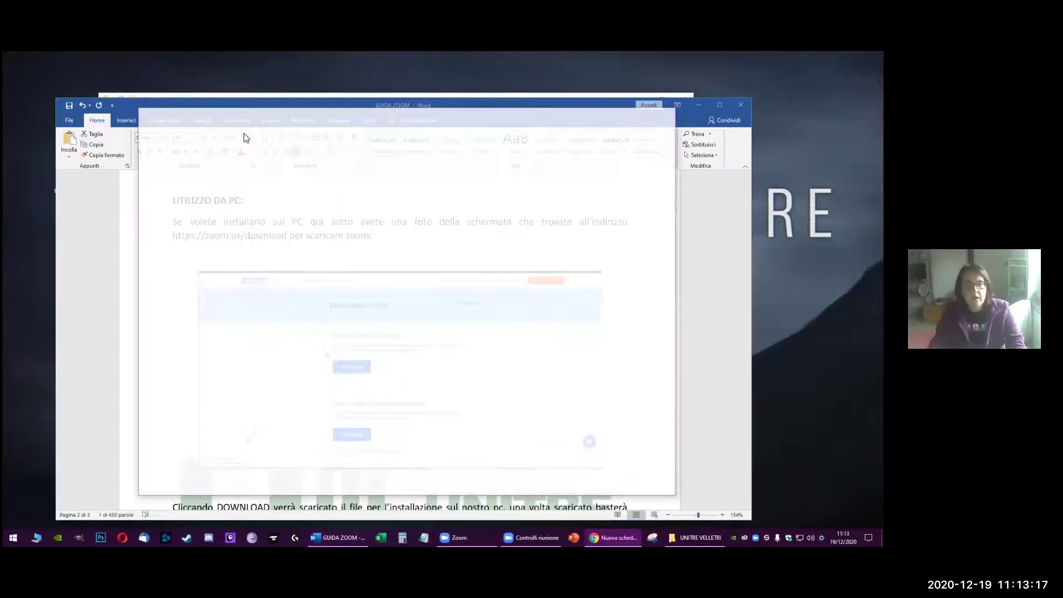
pyautogui.hotkey('ctrl', 'v')
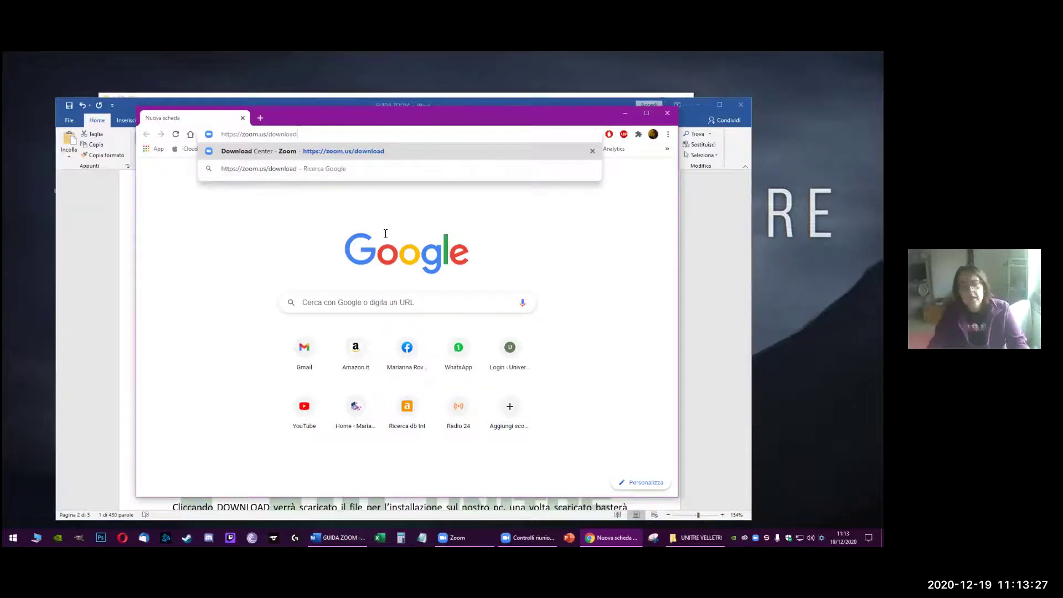
pyautogui.hotkey('alt', 'F4')
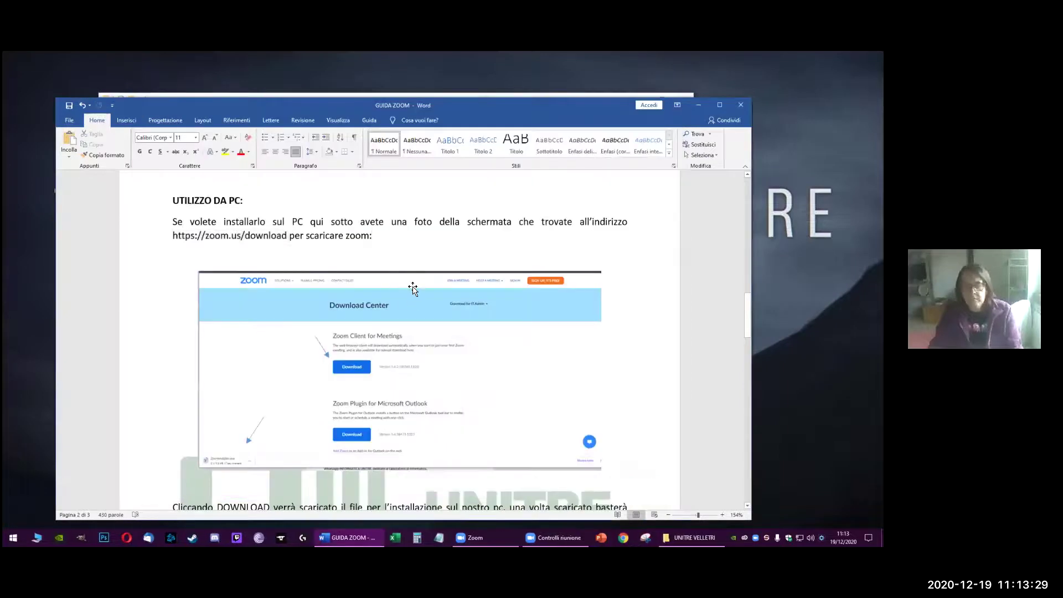
# Review the download instructions and the sample meeting invitation link under COME POSSO VEDERE LE LEZIONI SU ZOOM?
pyautogui.scroll(-1, 413, 288)
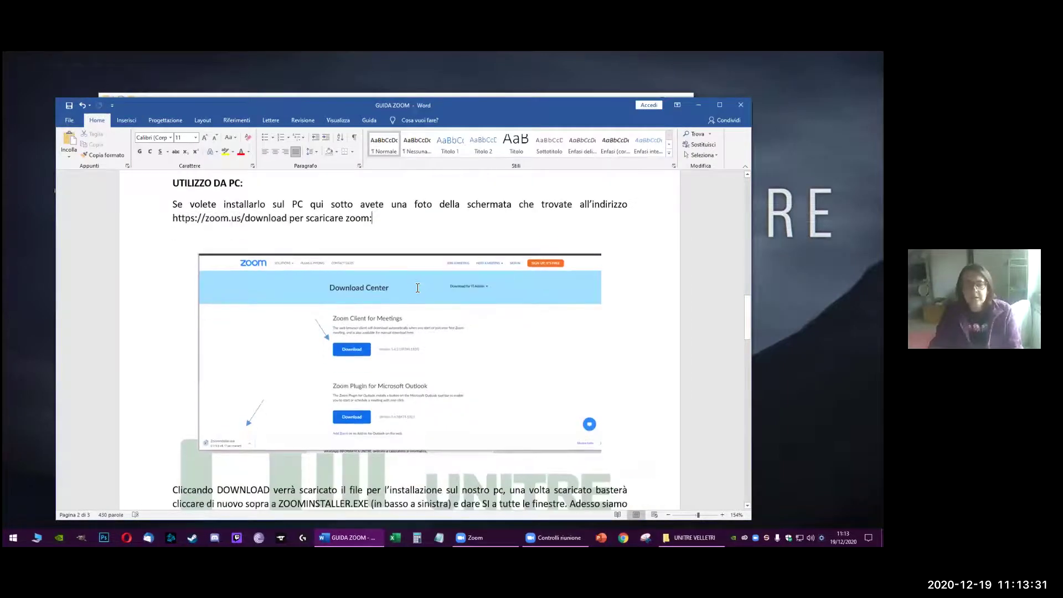
pyautogui.scroll(-3, 417, 288)
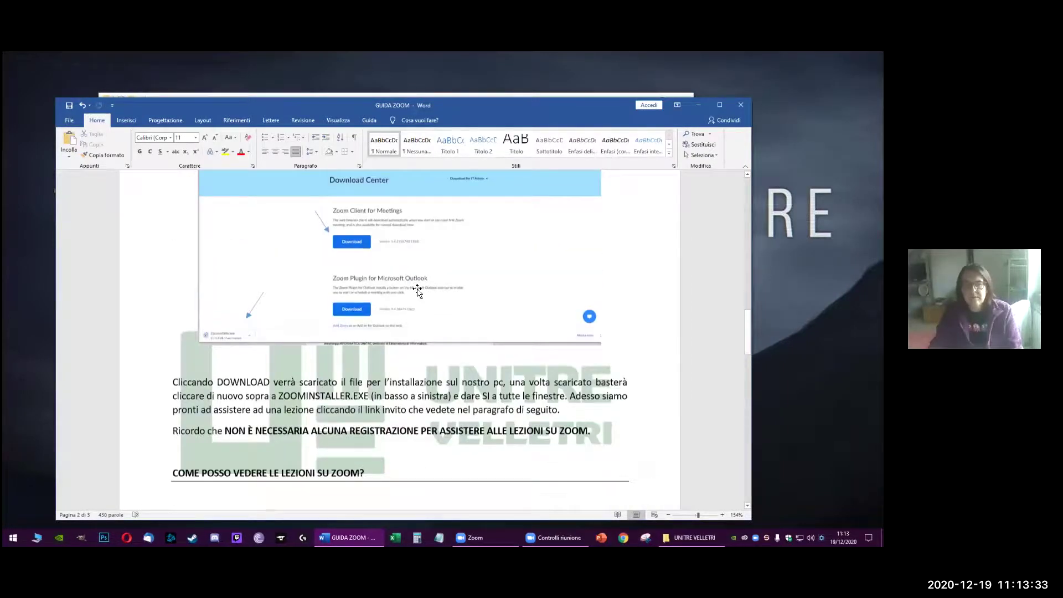
pyautogui.scroll(-3, 431, 301)
pyautogui.scroll(-1, 459, 293)
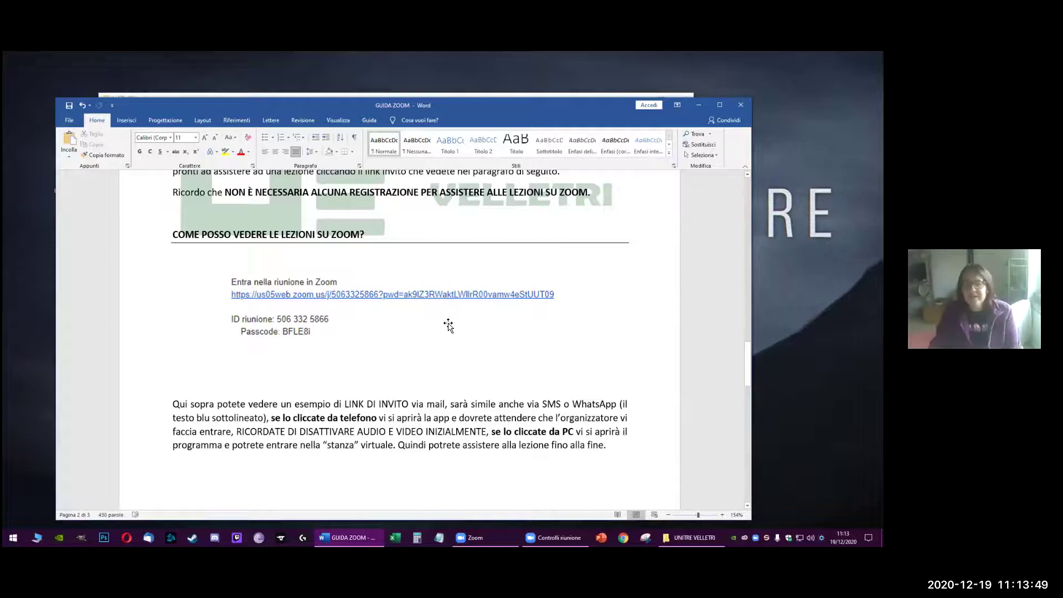
pyautogui.scroll(1, 448, 325)
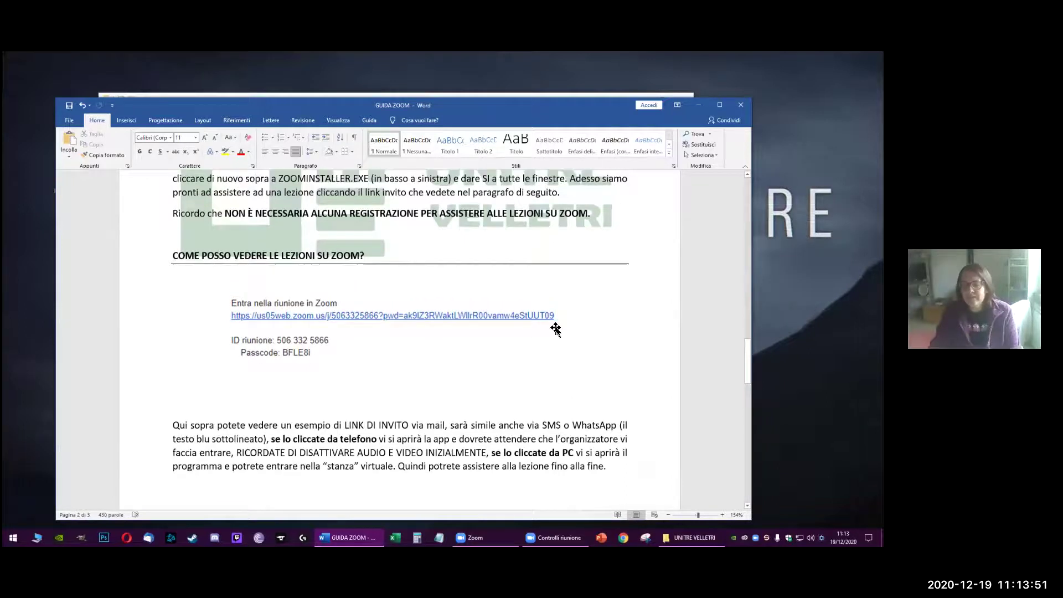
pyautogui.scroll(1, 551, 347)
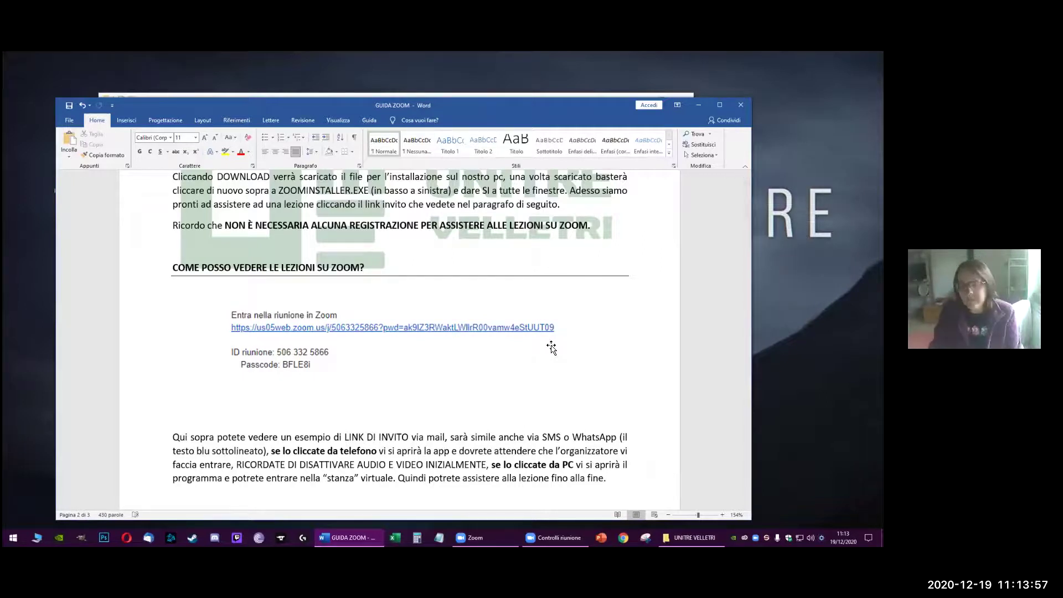
pyautogui.scroll(1, 550, 347)
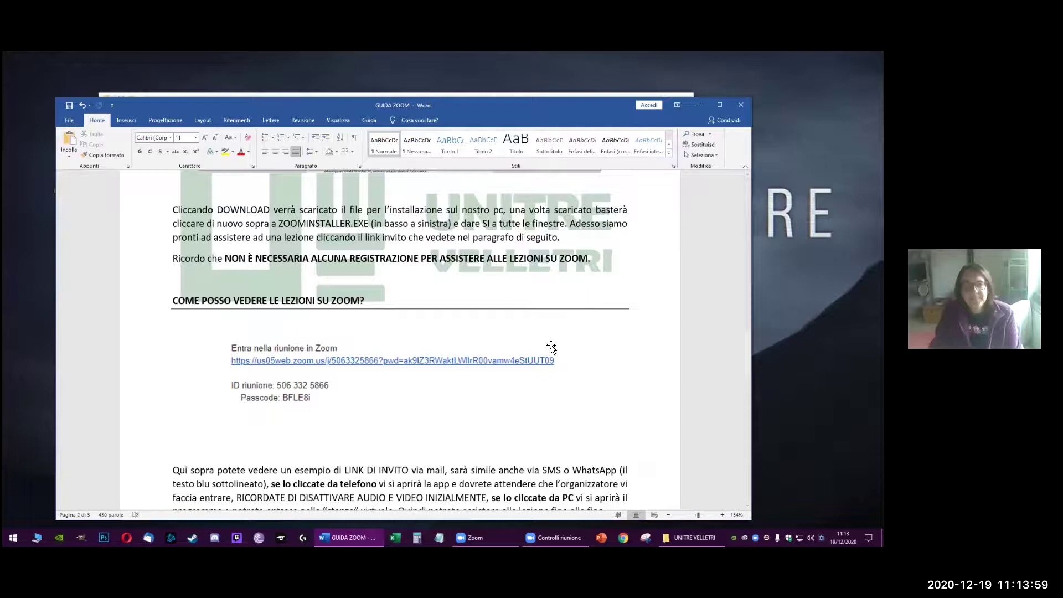
pyautogui.scroll(2, 687, 192)
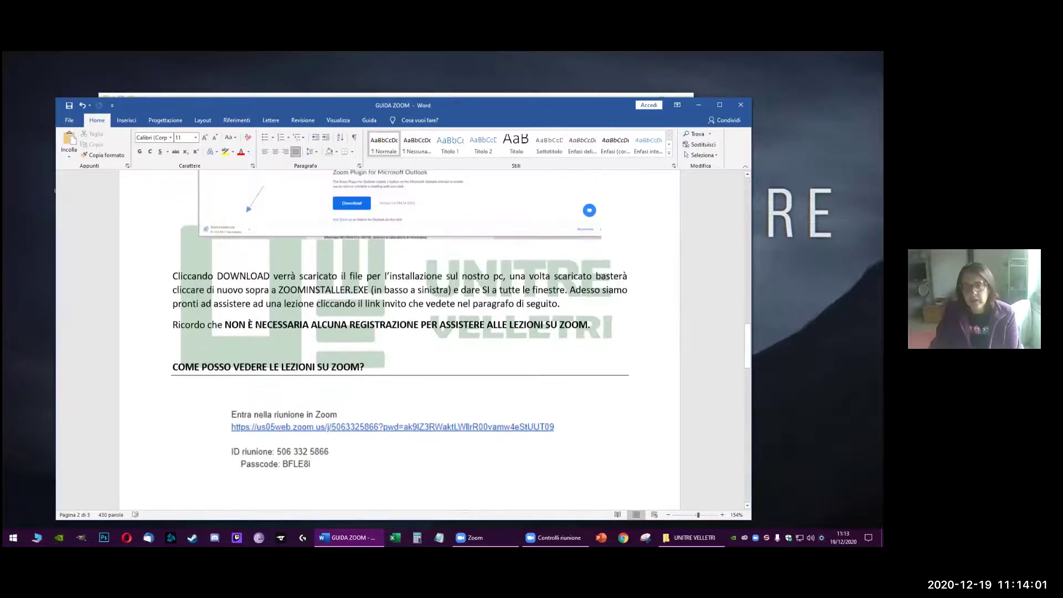
pyautogui.scroll(6, 688, 192)
# Close the GUIDA ZOOM document without saving its changes.
pyautogui.click(740, 105)
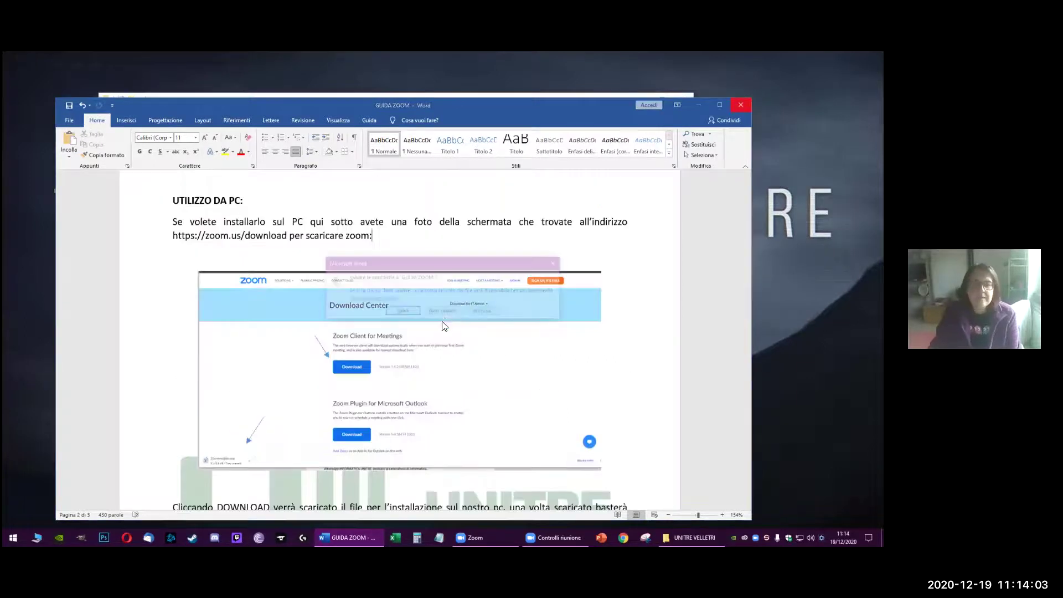
pyautogui.click(443, 313)
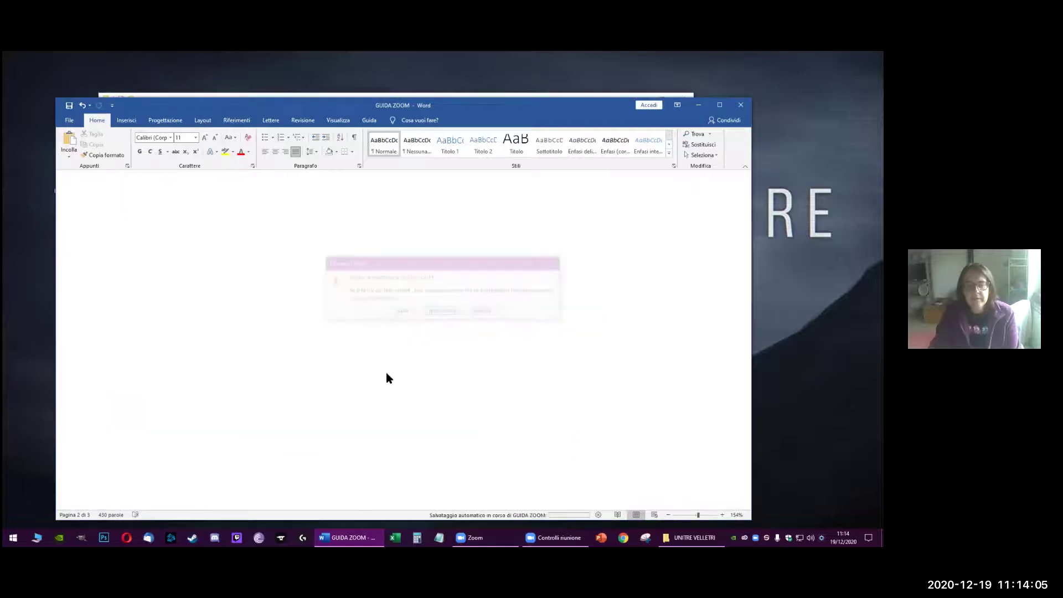